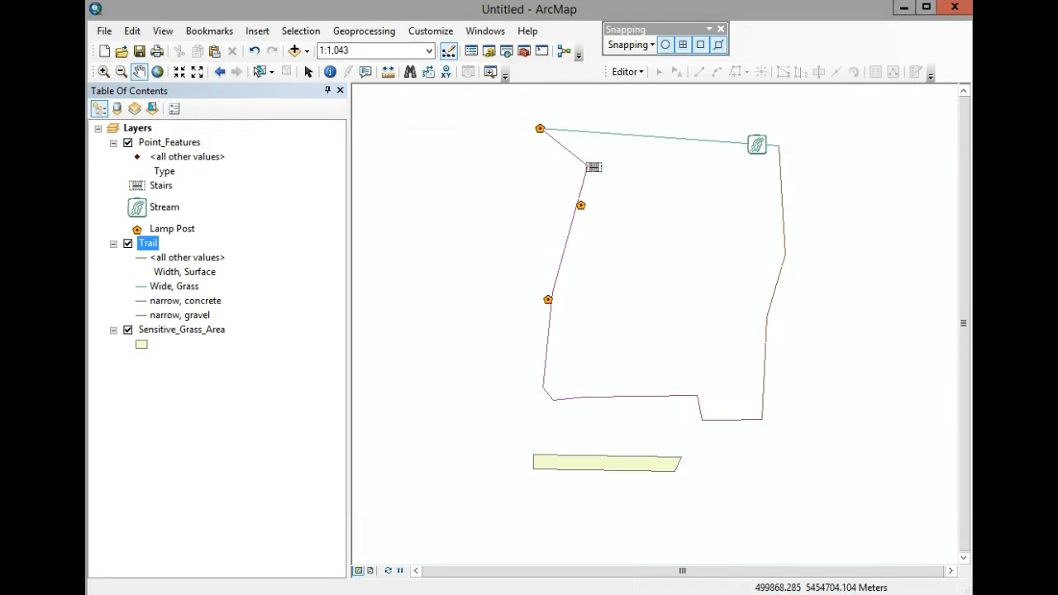
Step: Switch to the page layout view and set the map scale to 1:2,000
left_click(372, 566)
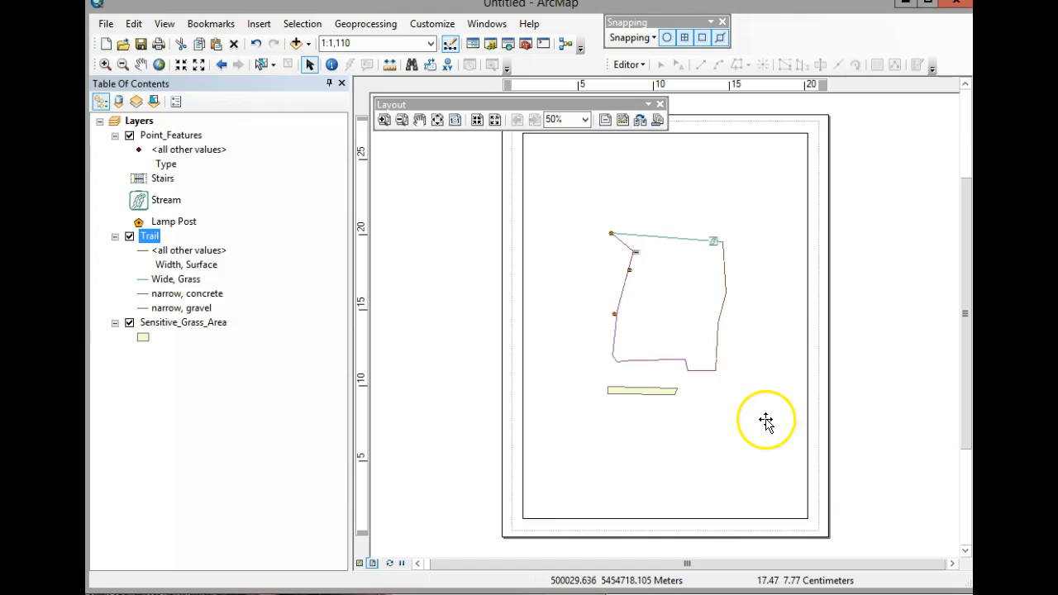
left_click(333, 43)
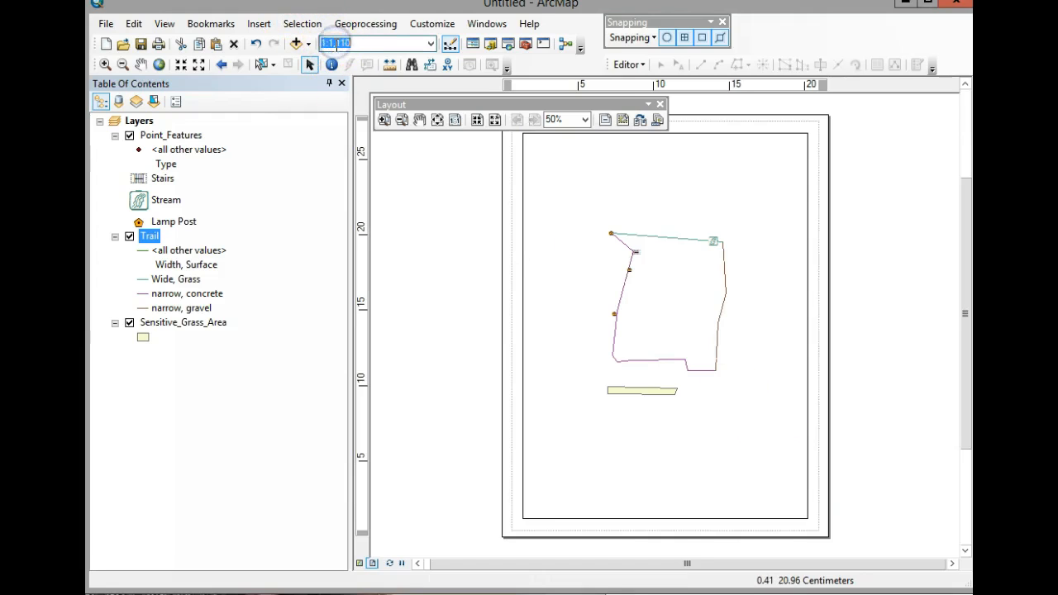
left_click(333, 43)
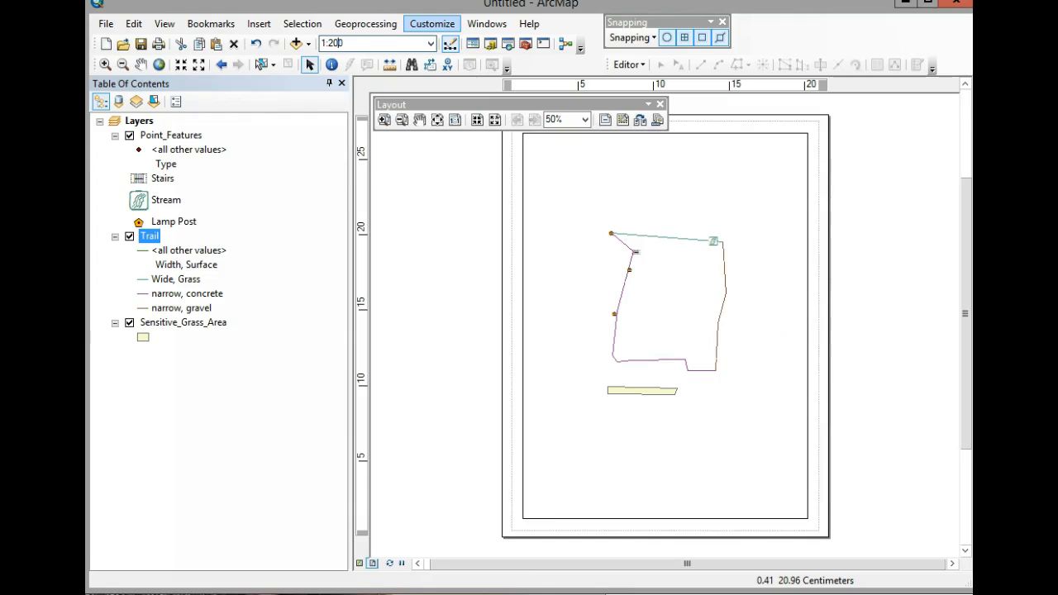
key("Return")
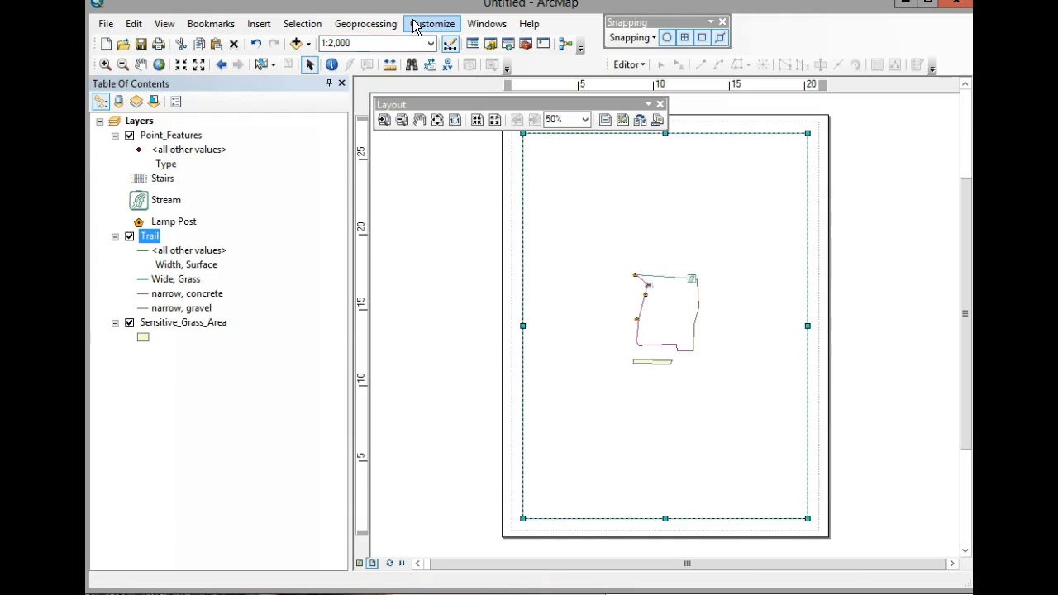
Step: Set the map scale to 1:1,000
left_click(331, 44)
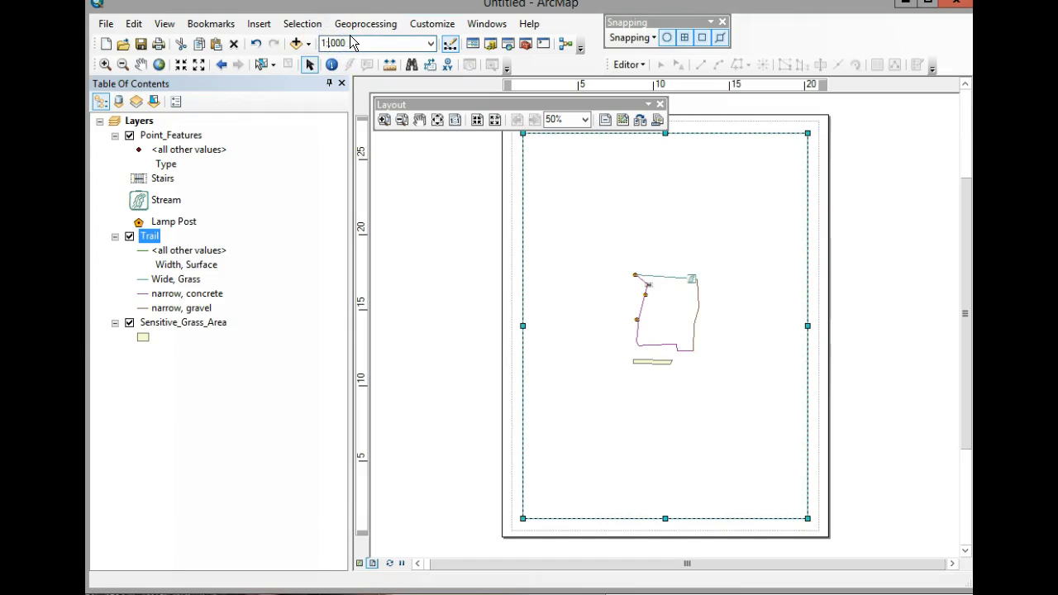
type("1:1000")
key("Return")
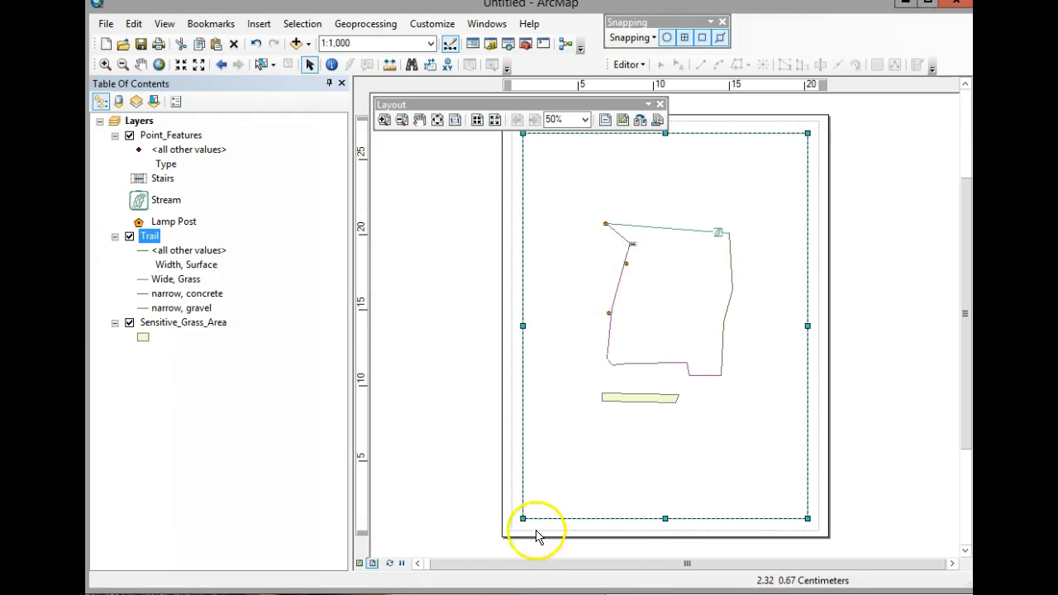
Step: Shorten the data frame by raising its bottom edge to about 5 cm above the bottom of the page
mouse_move(666, 519)
left_mouse_down()
mouse_move(664, 450)
mouse_move(670, 501)
left_mouse_up()
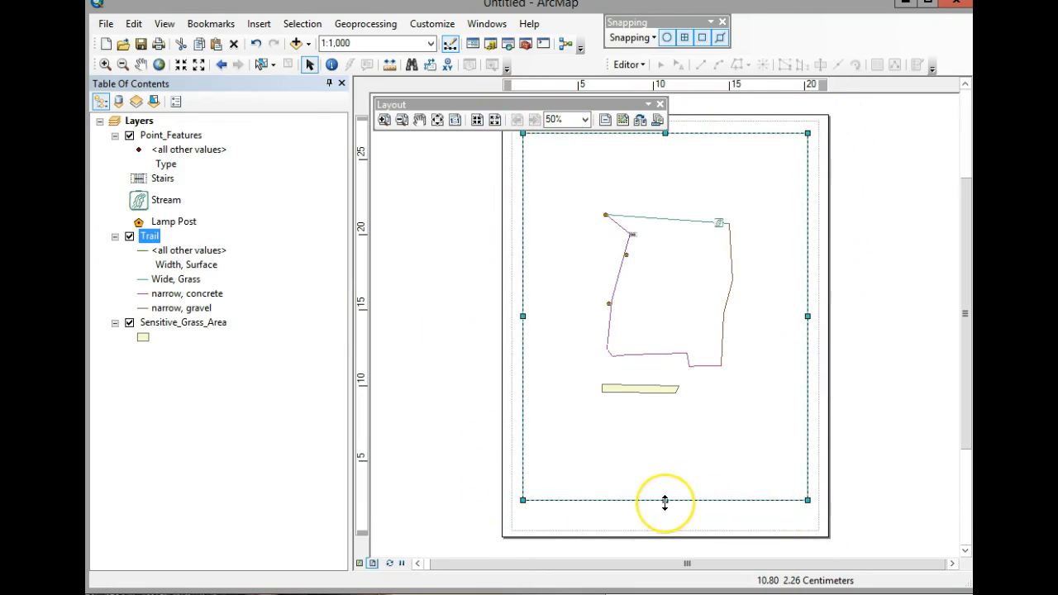
left_click_drag(665, 502, 665, 463)
left_click(648, 485)
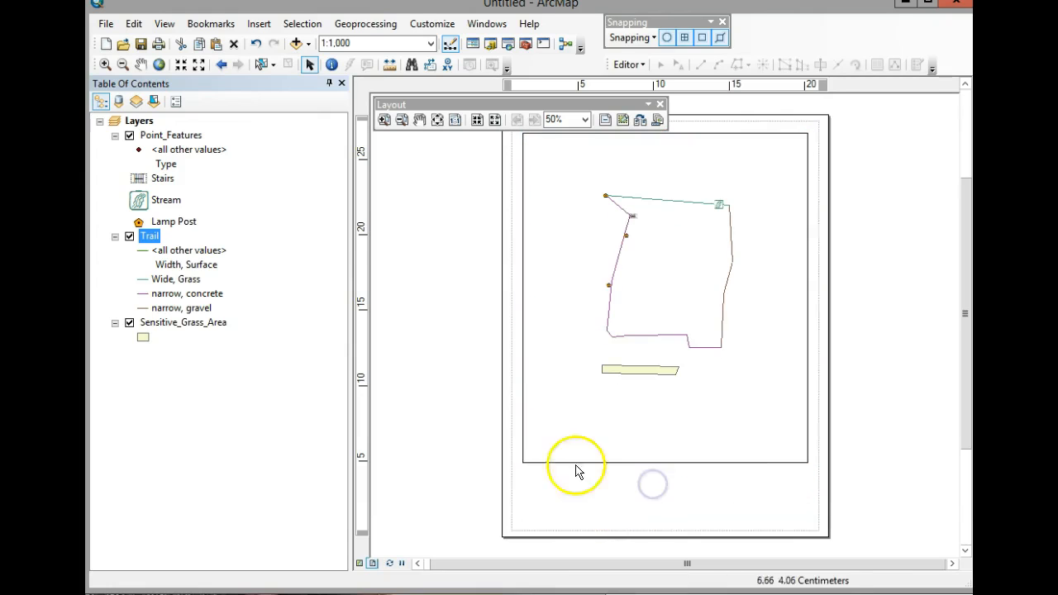
Step: Insert the current date as dynamic text and place it just below the data frame's lower-right corner
left_click(260, 25)
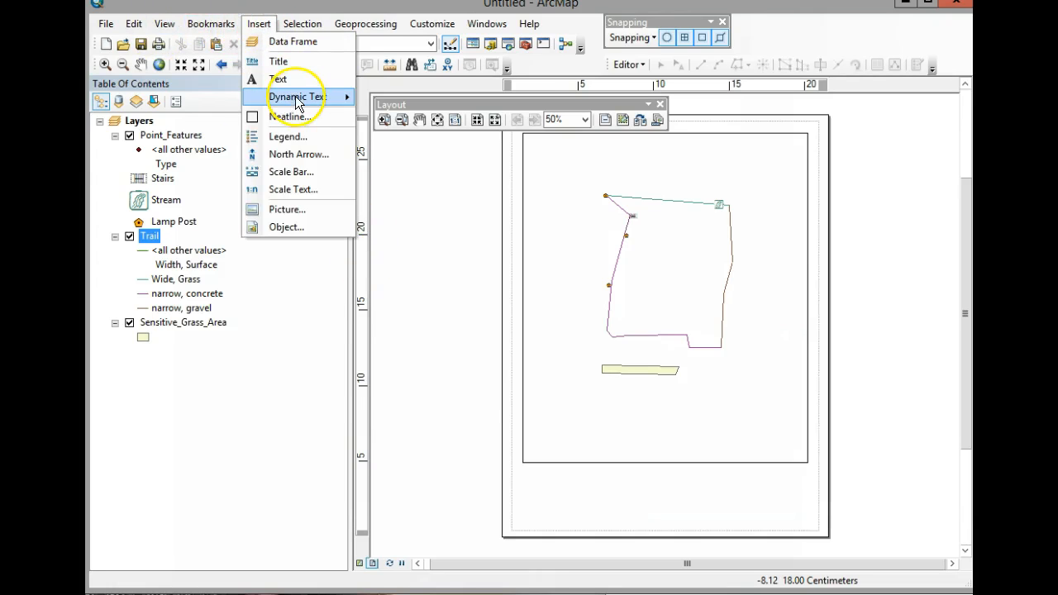
mouse_move(301, 97)
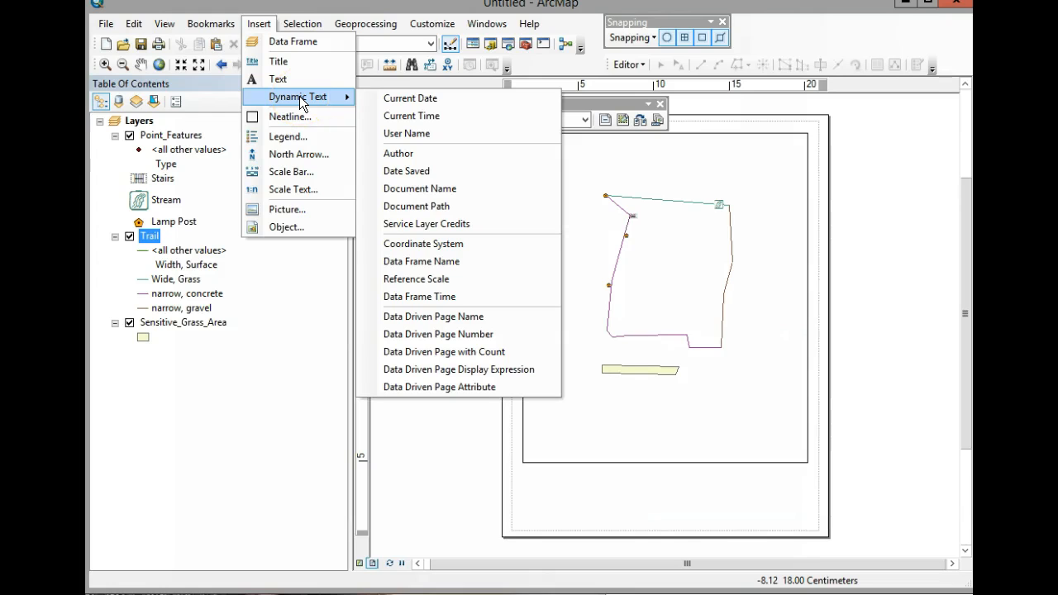
left_click(410, 97)
left_click(643, 324)
left_click_drag(685, 329, 783, 477)
Step: Set the date text's font size to 16 and align the text with the data frame's right edge
right_click(782, 473)
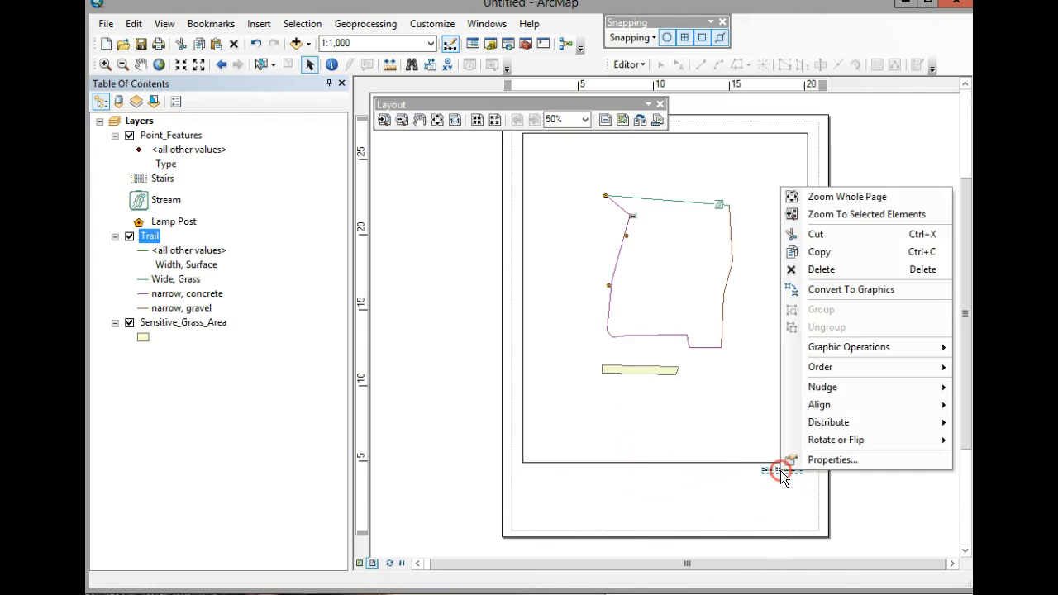
left_click(811, 458)
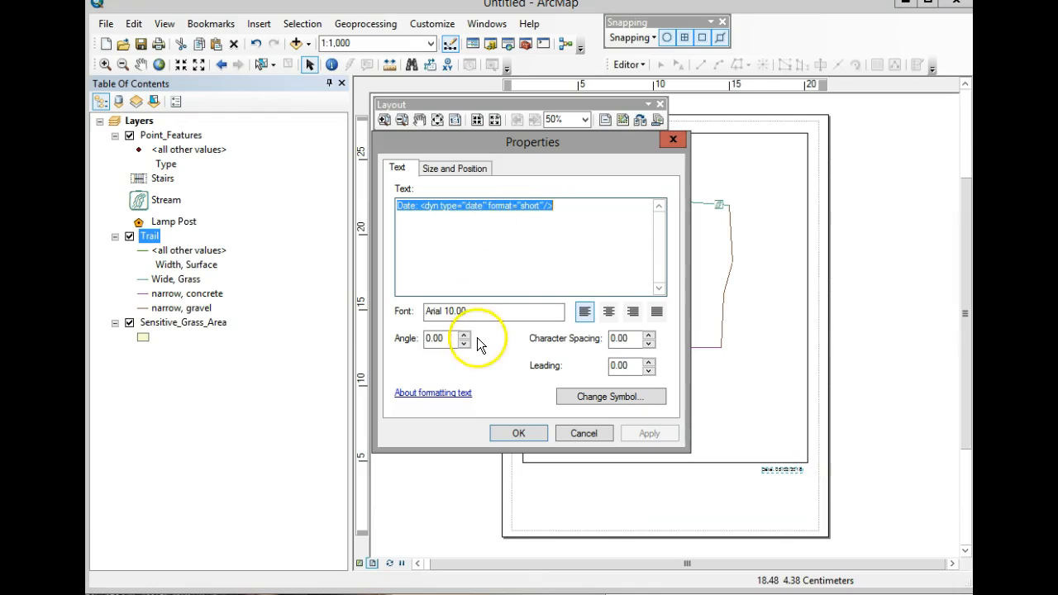
left_click(598, 397)
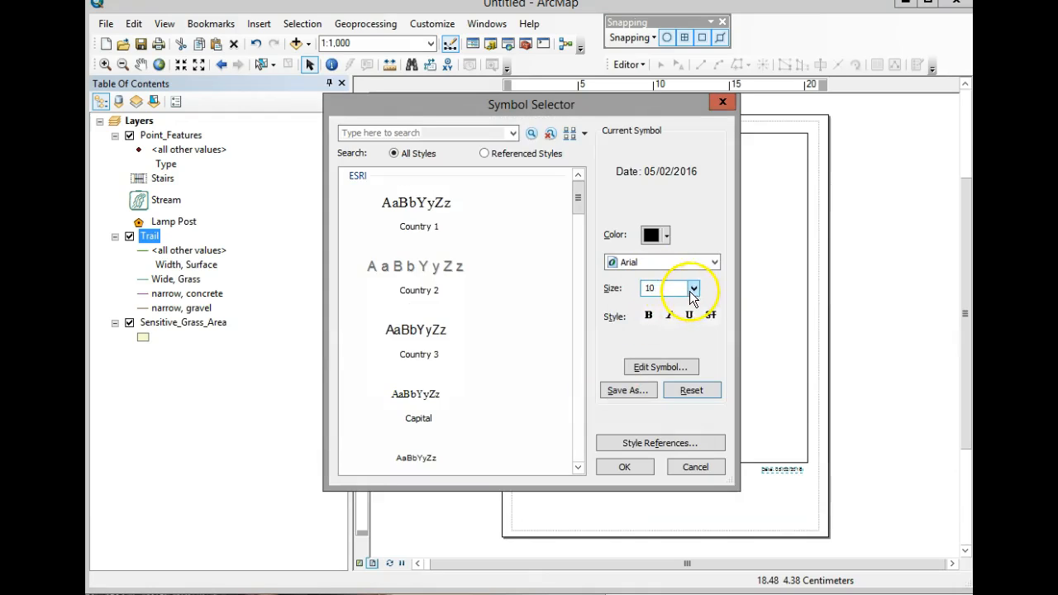
left_click(694, 289)
left_click(656, 345)
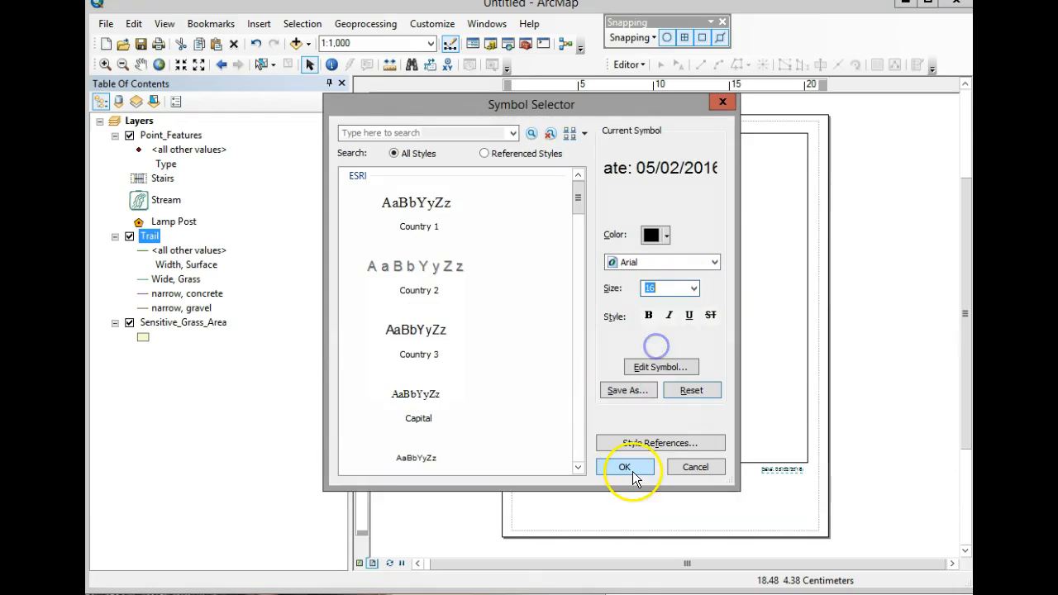
left_click(626, 468)
left_click(511, 432)
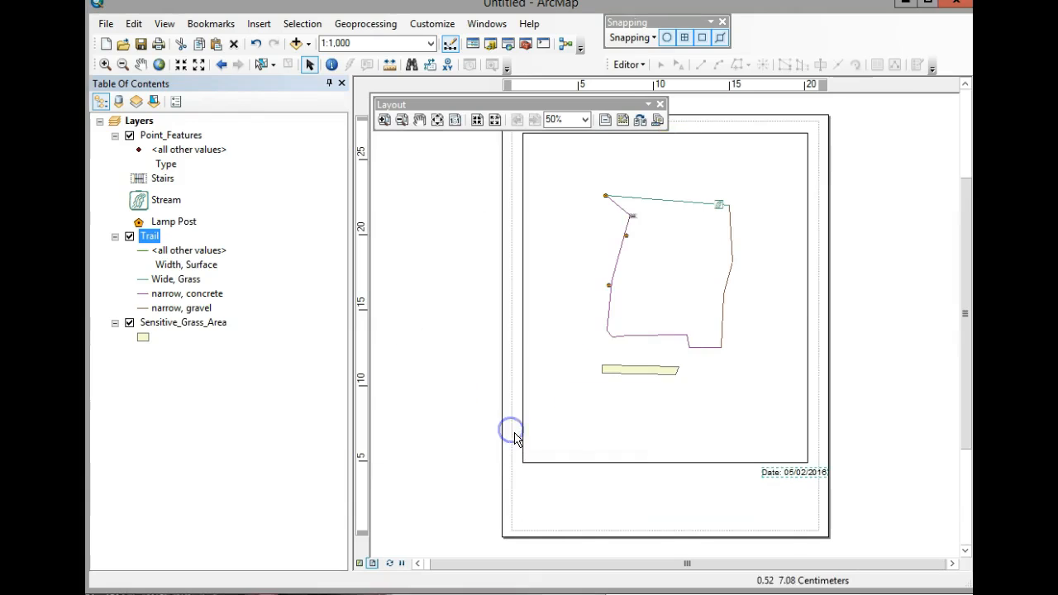
left_click_drag(784, 474, 761, 475)
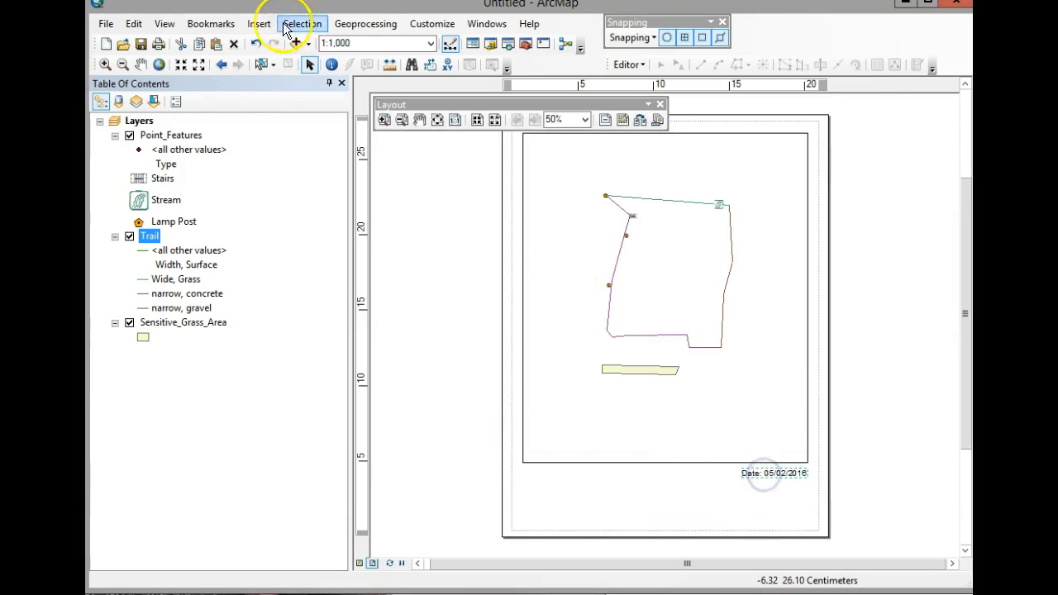
Step: Insert the coordinate system as dynamic text and place it below the data frame's lower-left corner
left_click(258, 25)
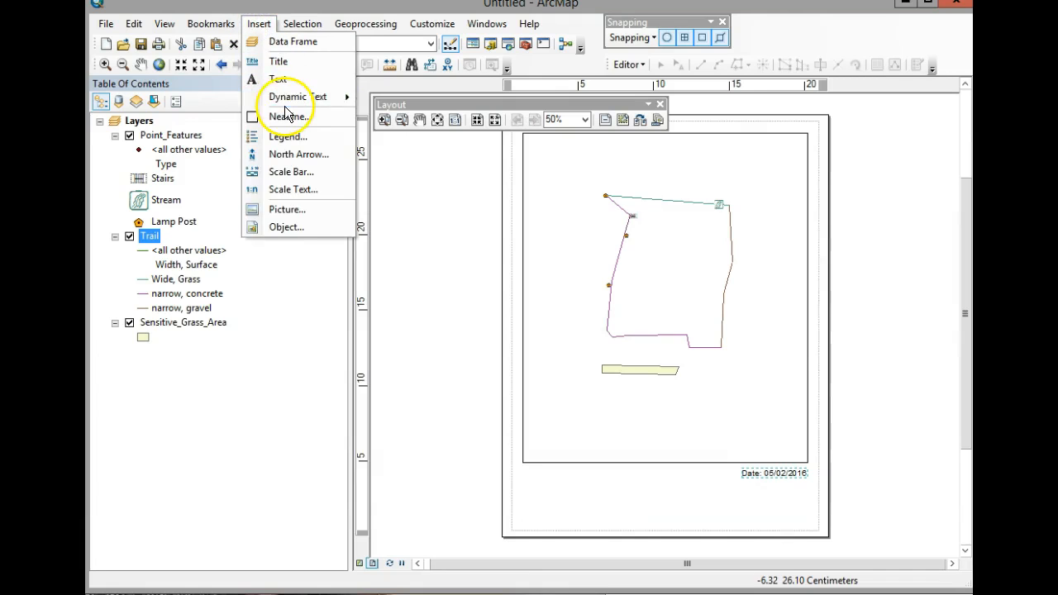
mouse_move(287, 98)
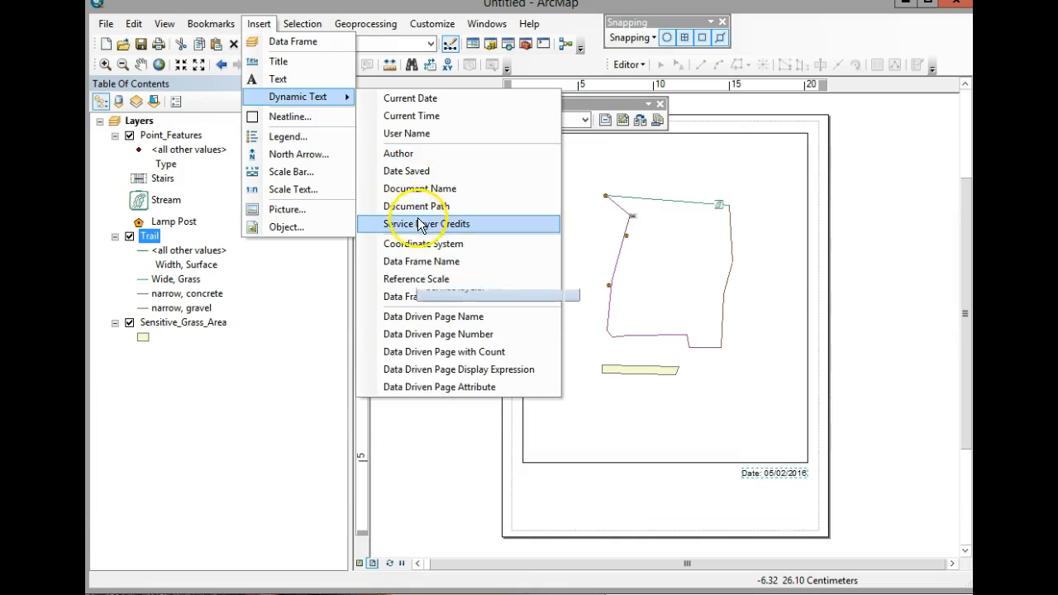
left_click(421, 248)
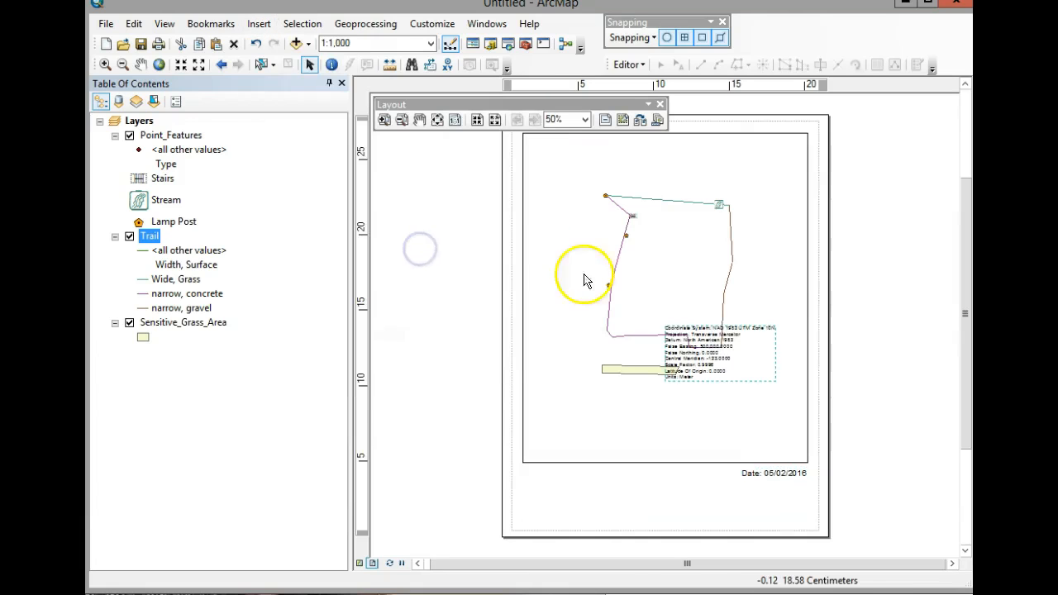
left_click_drag(722, 354, 578, 496)
left_click(673, 499)
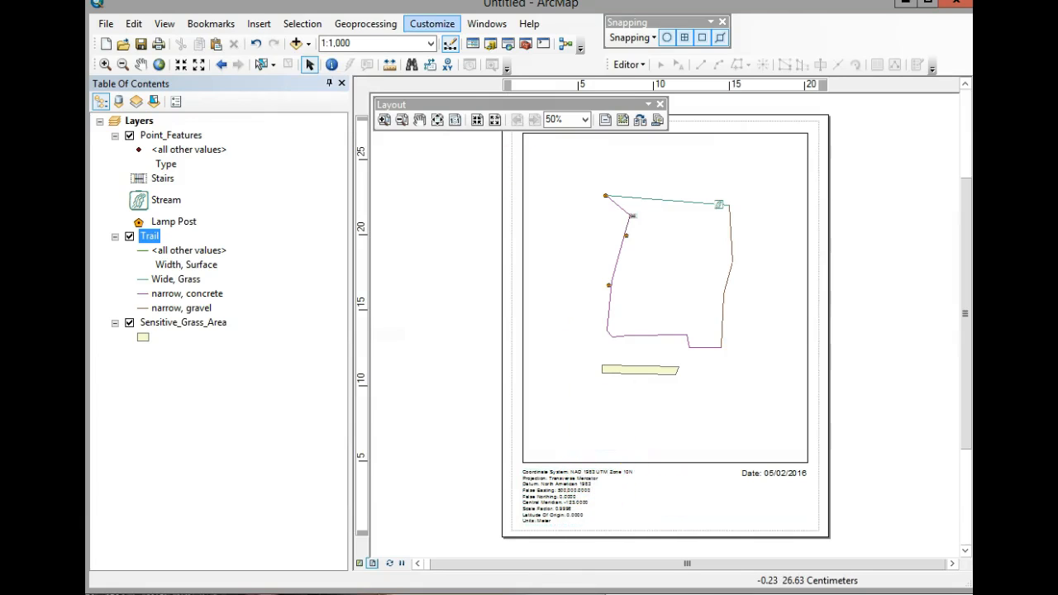
Step: Add the map title "BCIT Fitness Trail" and place it inside the data frame's upper-left corner
left_click(259, 25)
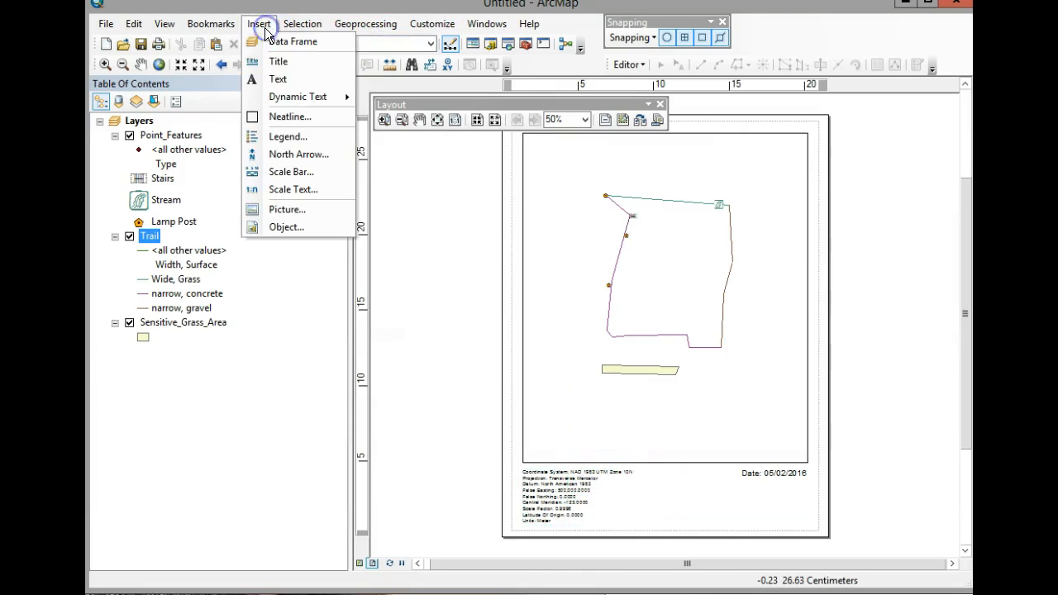
left_click(279, 68)
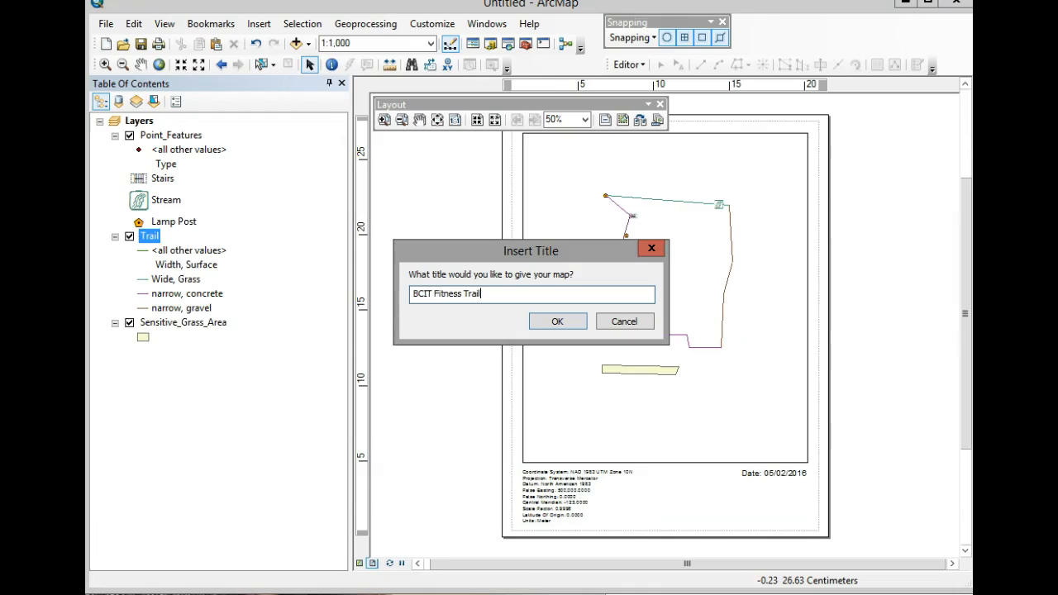
left_click(558, 322)
left_click_drag(645, 159, 561, 152)
Step: Insert the ESRI North 2 north arrow and place it inside the data frame's lower-right corner
left_click(260, 23)
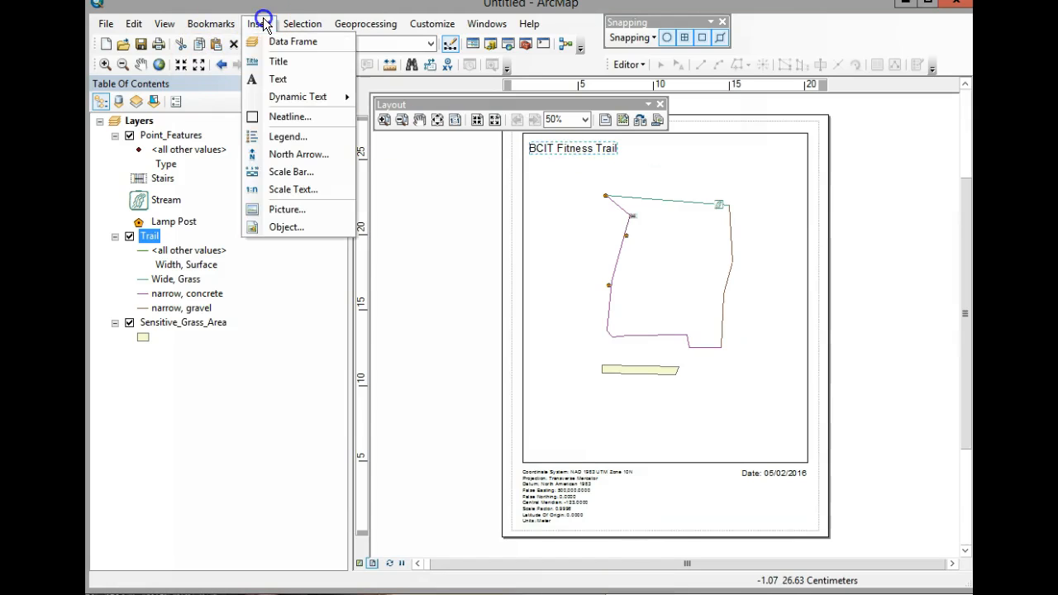
left_click(292, 162)
left_click(225, 79)
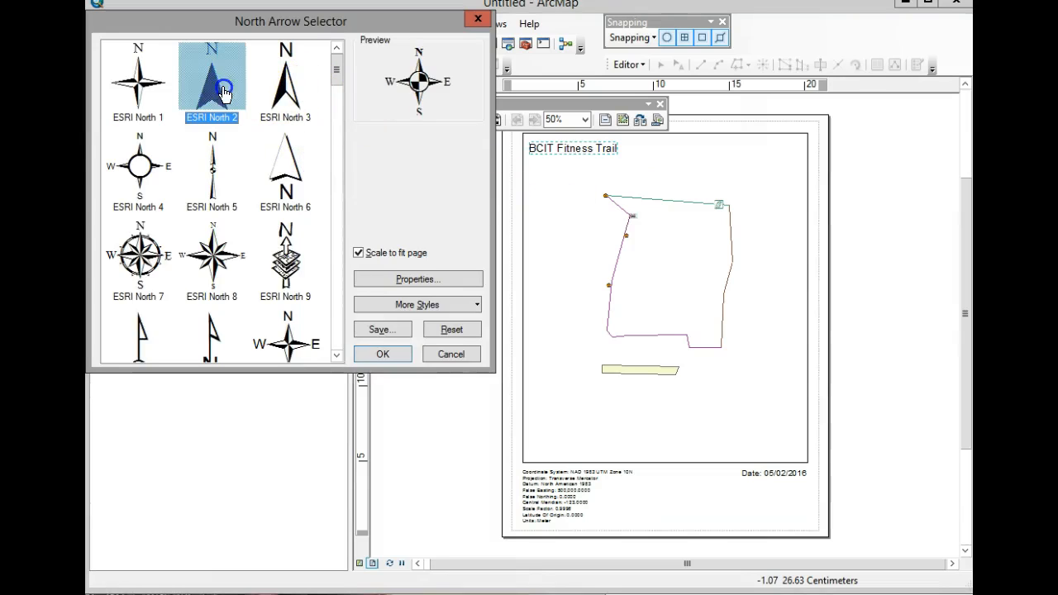
left_click(383, 356)
left_click_drag(604, 385, 793, 440)
Step: Insert scale text in the Absolute Scale style, enlarge it, and place it below the date
left_click(260, 24)
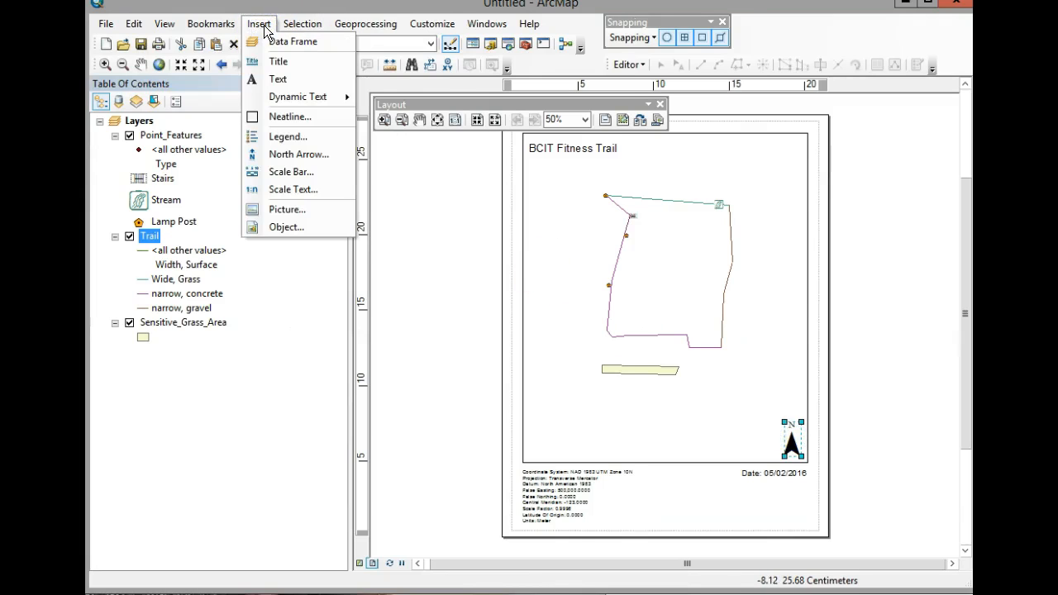
left_click(279, 192)
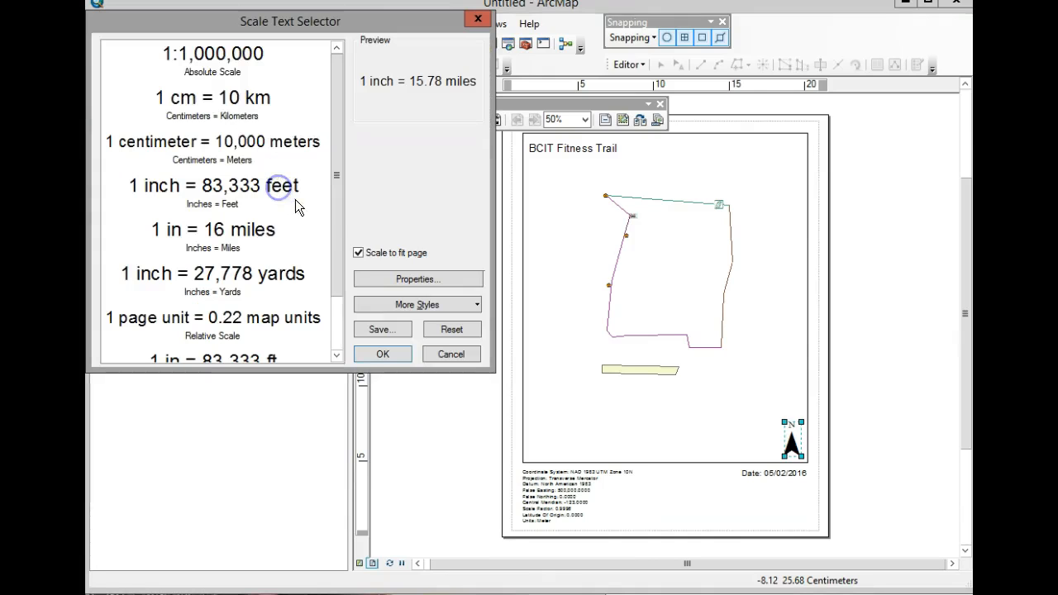
left_click(234, 53)
left_click(383, 354)
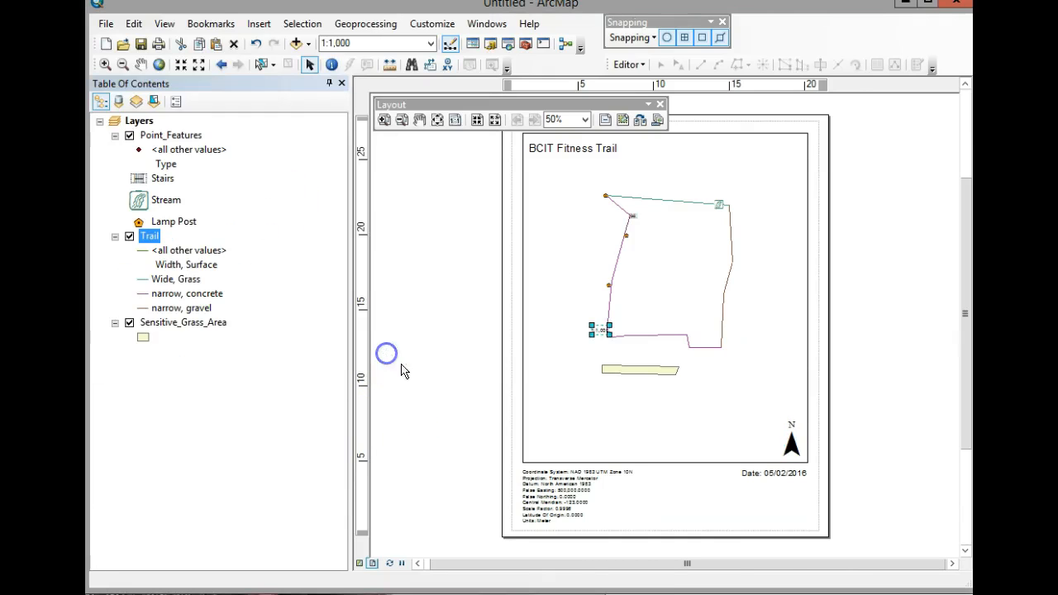
left_click_drag(612, 337, 794, 493)
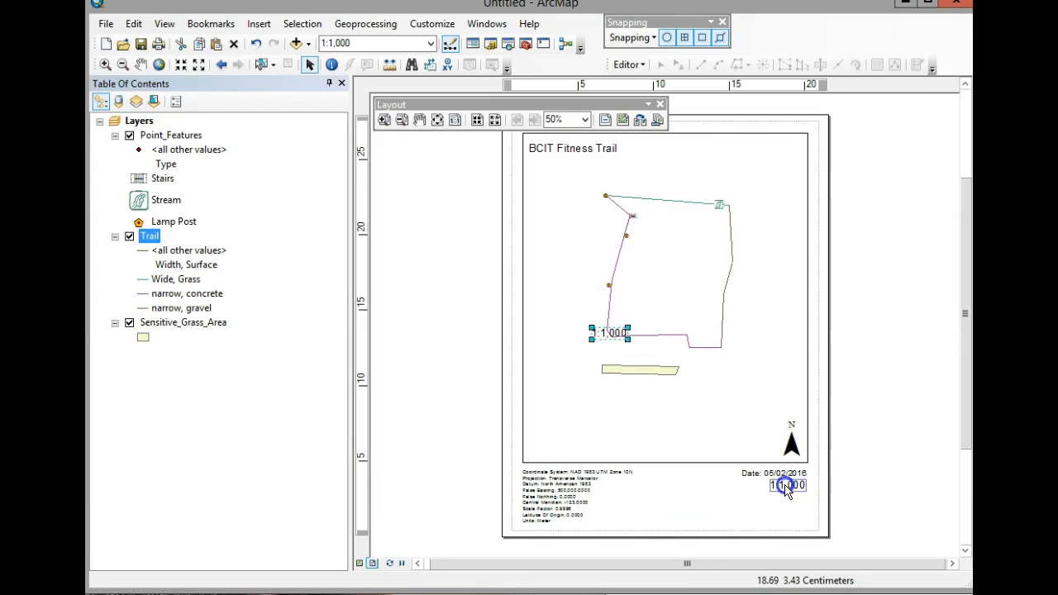
left_click_drag(785, 486, 785, 486)
Step: Move the scale text inside the data frame's lower-right corner and position the north arrow directly above it
left_click(793, 439)
left_click_drag(793, 441, 795, 411)
left_click(788, 487)
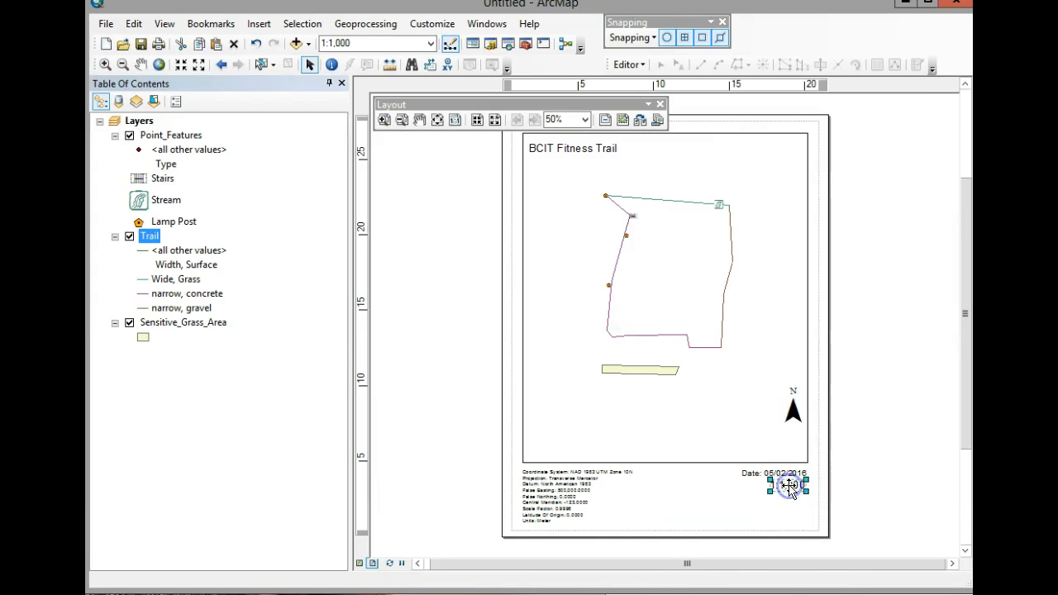
left_click_drag(784, 492, 782, 456)
left_click(792, 413)
left_click_drag(793, 413, 792, 431)
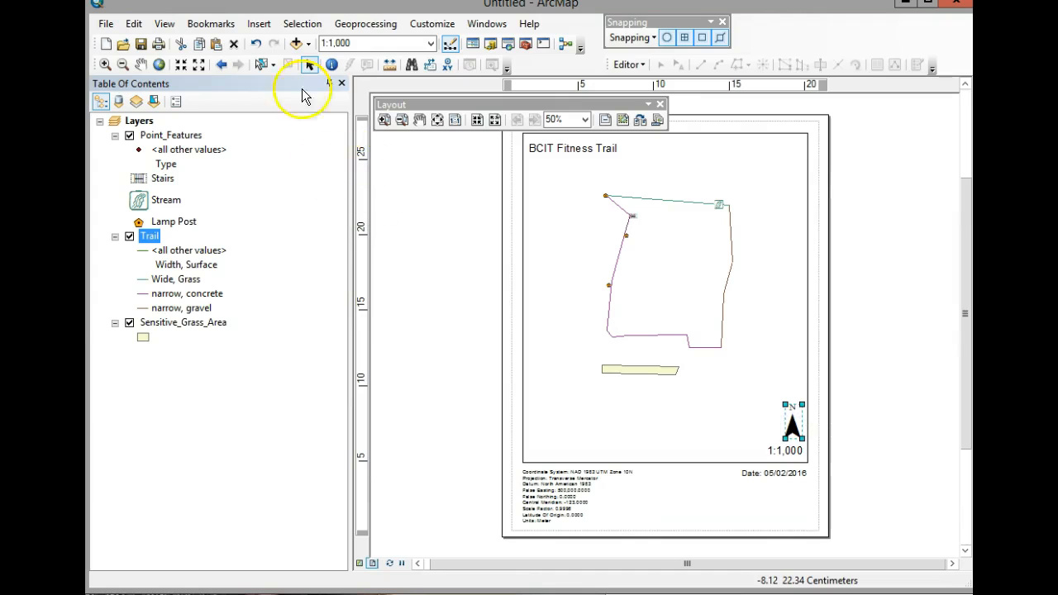
Step: Insert a Scale Line 1 scale bar, place it below the data frame beside the coordinate system text, and enlarge it
left_click(256, 24)
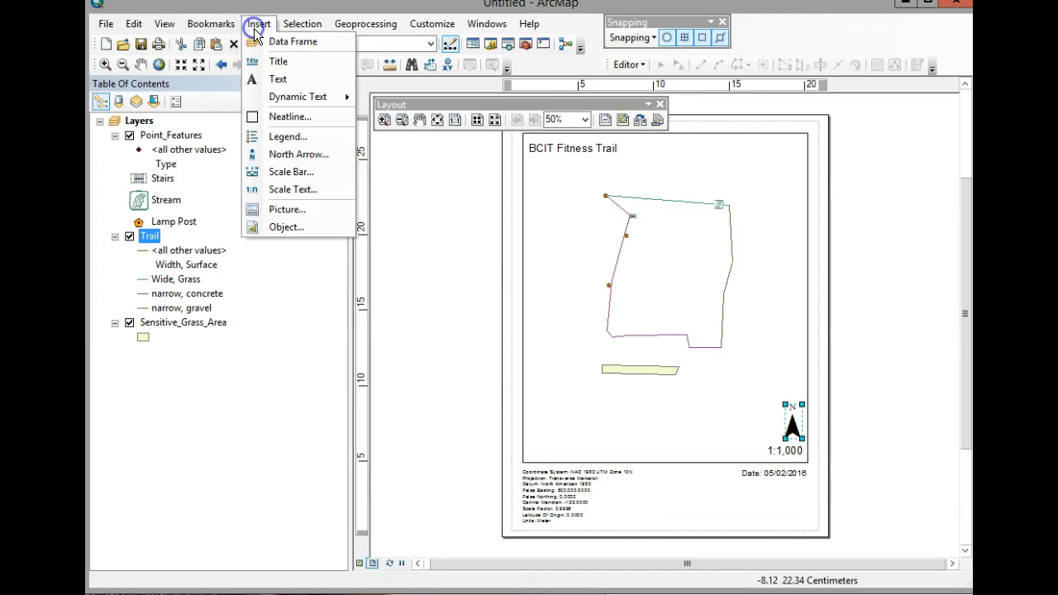
left_click(300, 173)
left_click(190, 64)
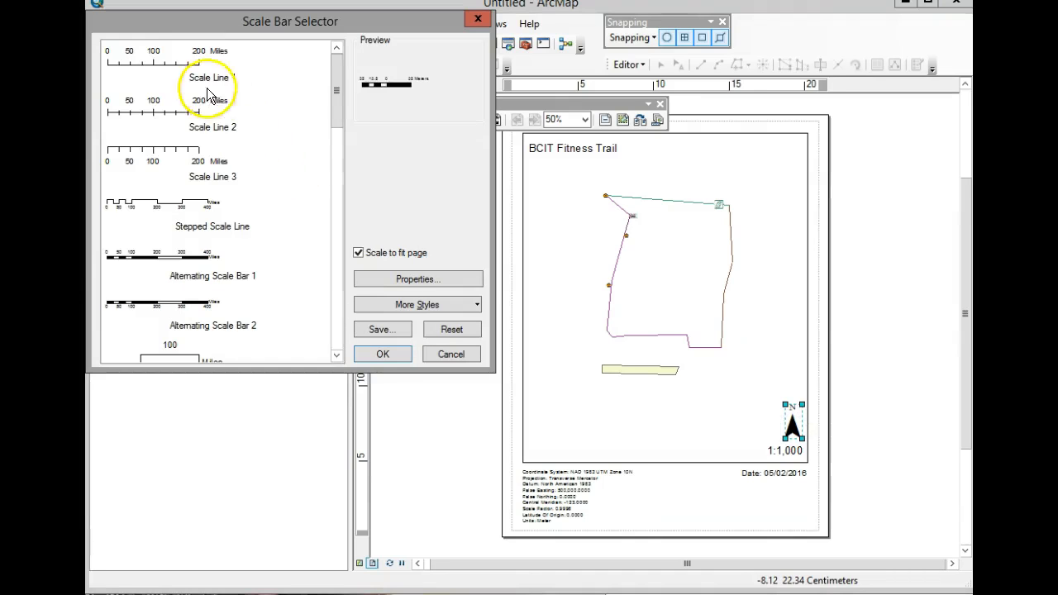
left_click(372, 354)
left_click_drag(667, 322, 673, 504)
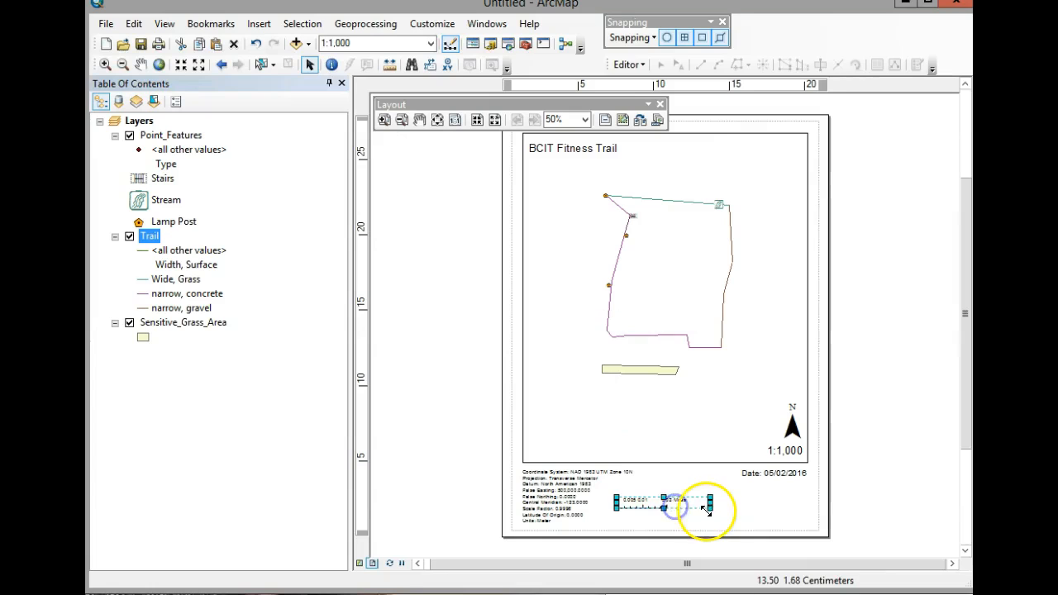
left_click_drag(750, 519, 751, 520)
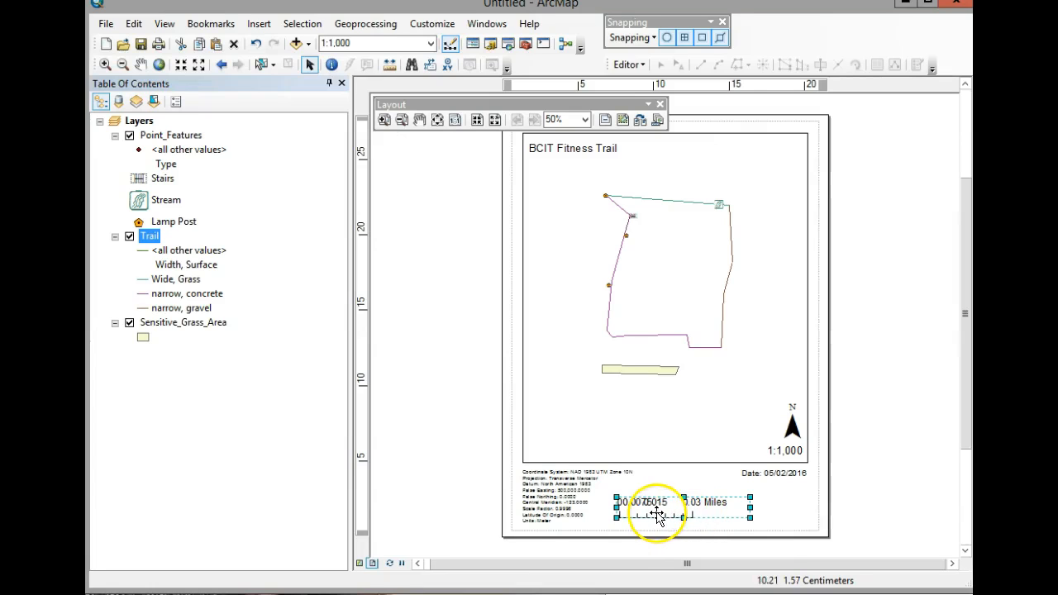
right_click(716, 513)
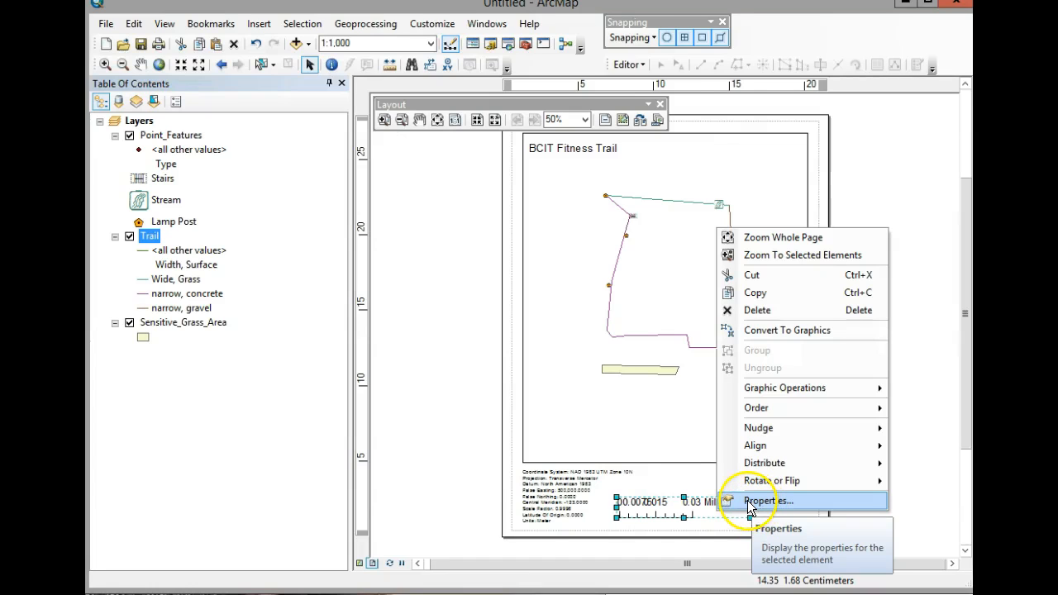
left_click(747, 500)
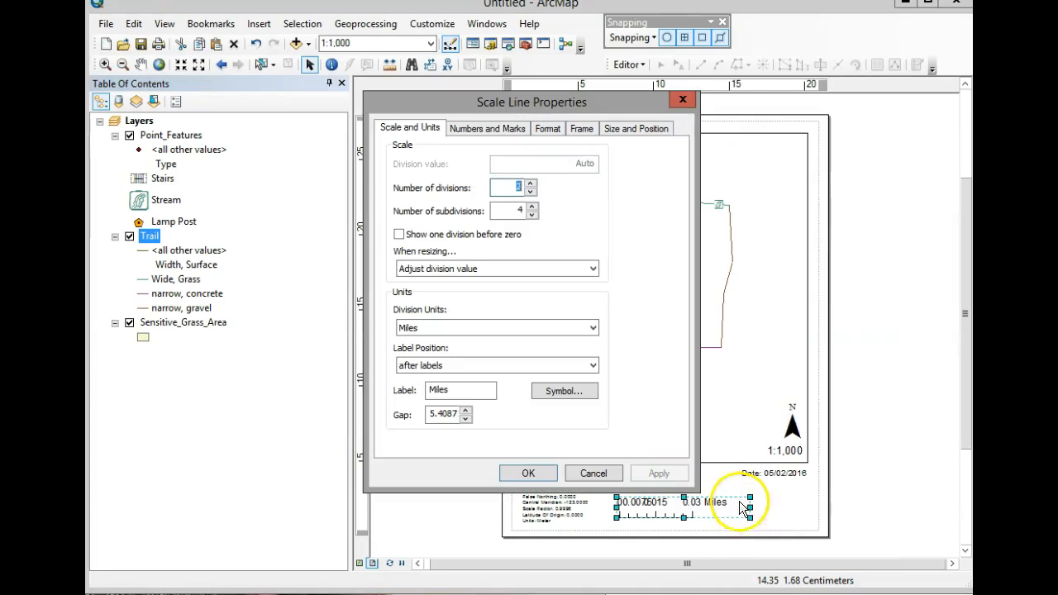
left_click(683, 100)
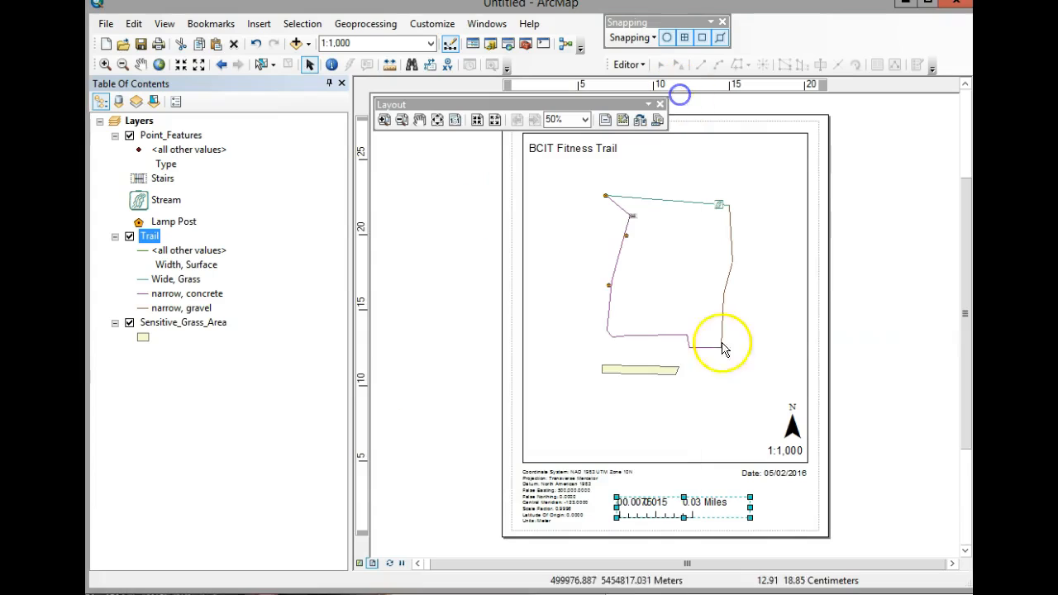
Step: Set the scale bar's division units to Meters, leaving the label position at after labels
right_click(716, 502)
left_click(751, 494)
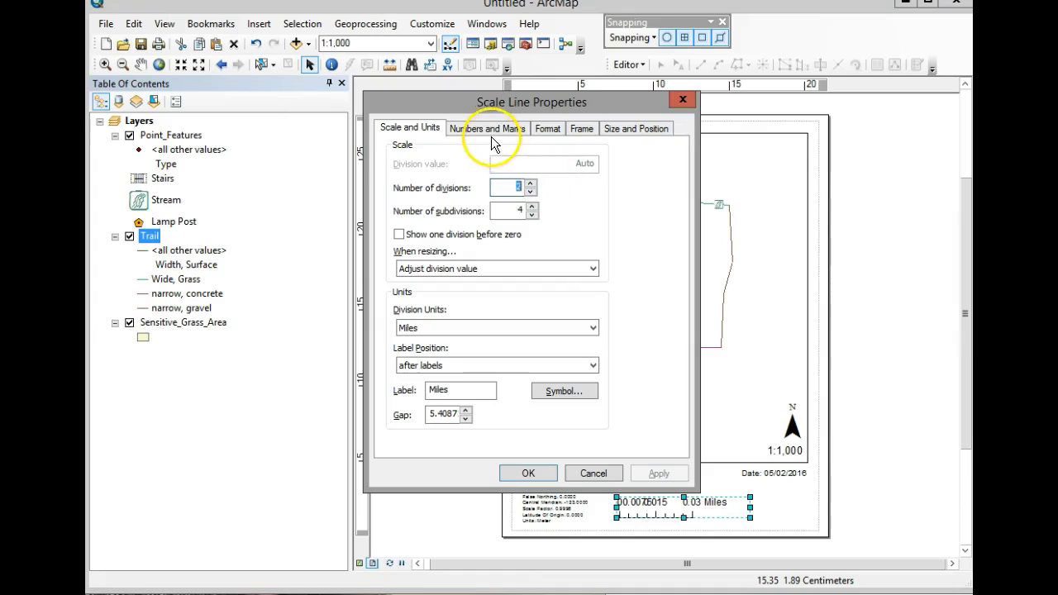
left_click(480, 329)
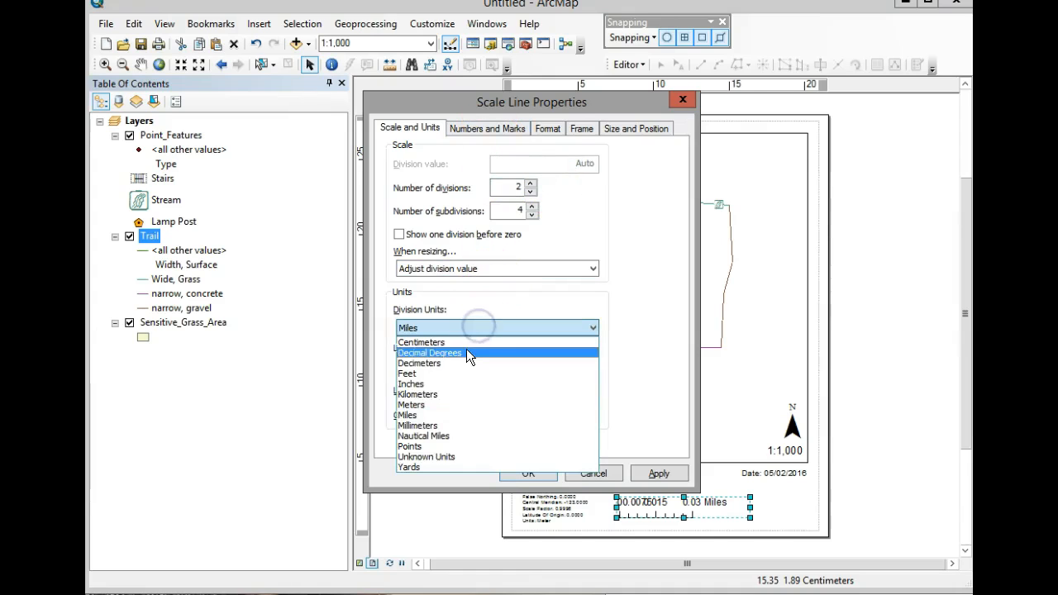
left_click(435, 405)
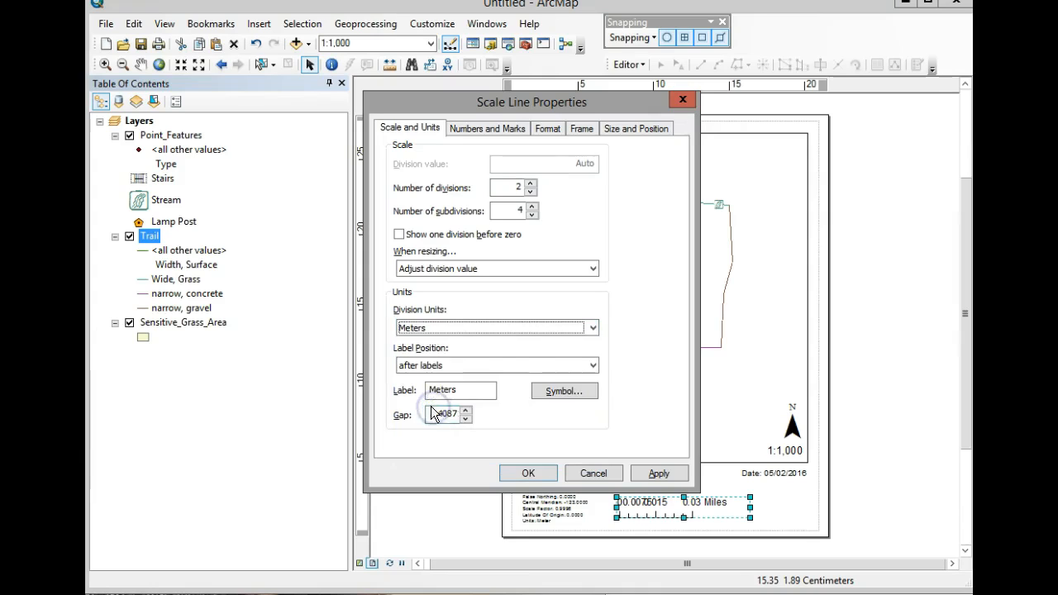
left_click(447, 368)
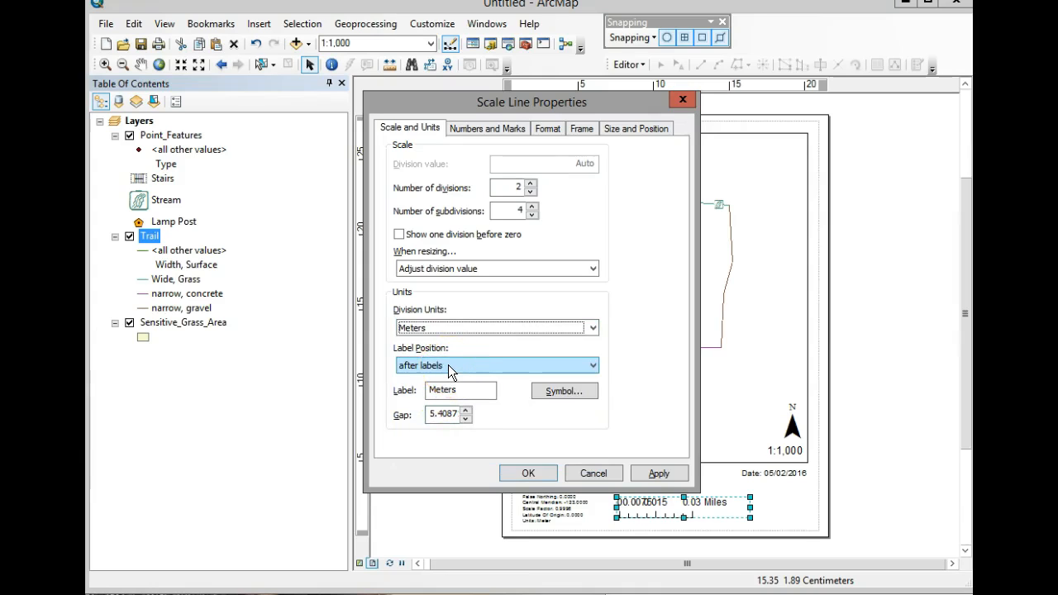
Step: Set the scale bar's number of subdivisions to 2, keep Adjust division value for resizing, and apply the properties
left_click(532, 207)
left_click(532, 207)
left_click(533, 207)
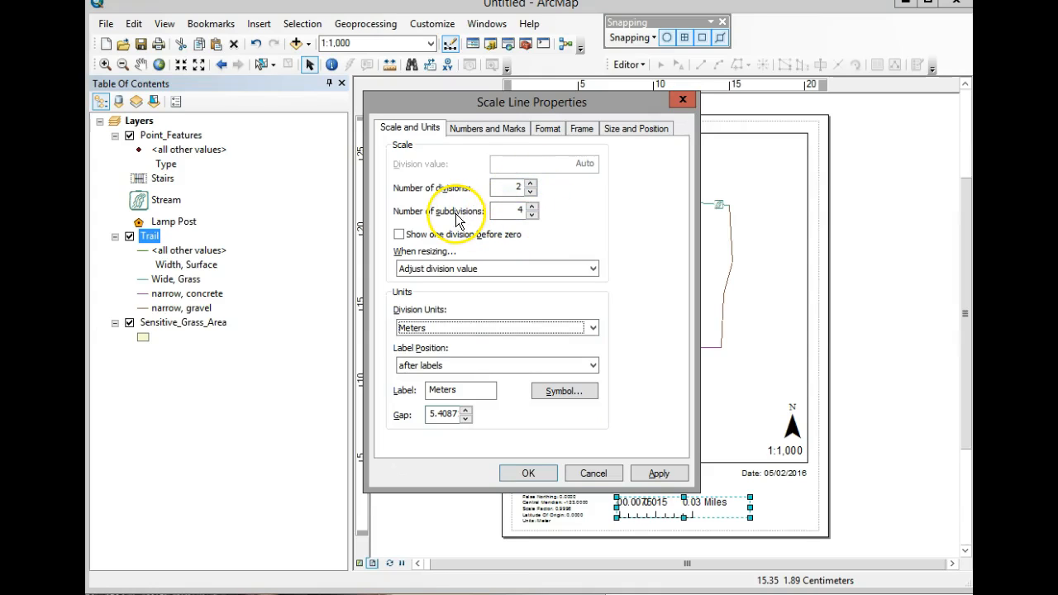
left_click(534, 214)
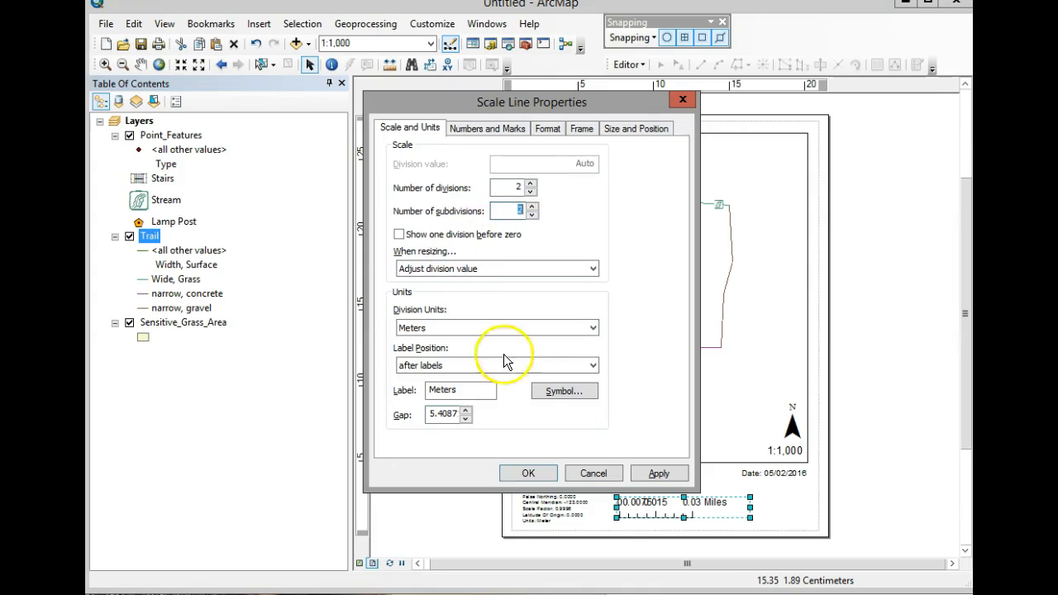
left_click(508, 271)
left_click(461, 277)
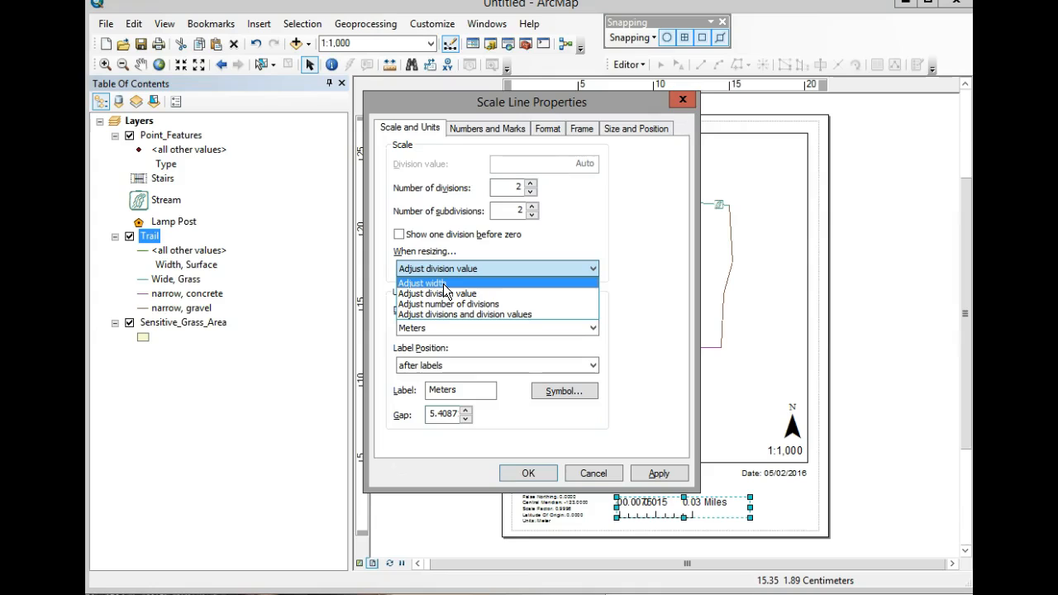
left_click(451, 306)
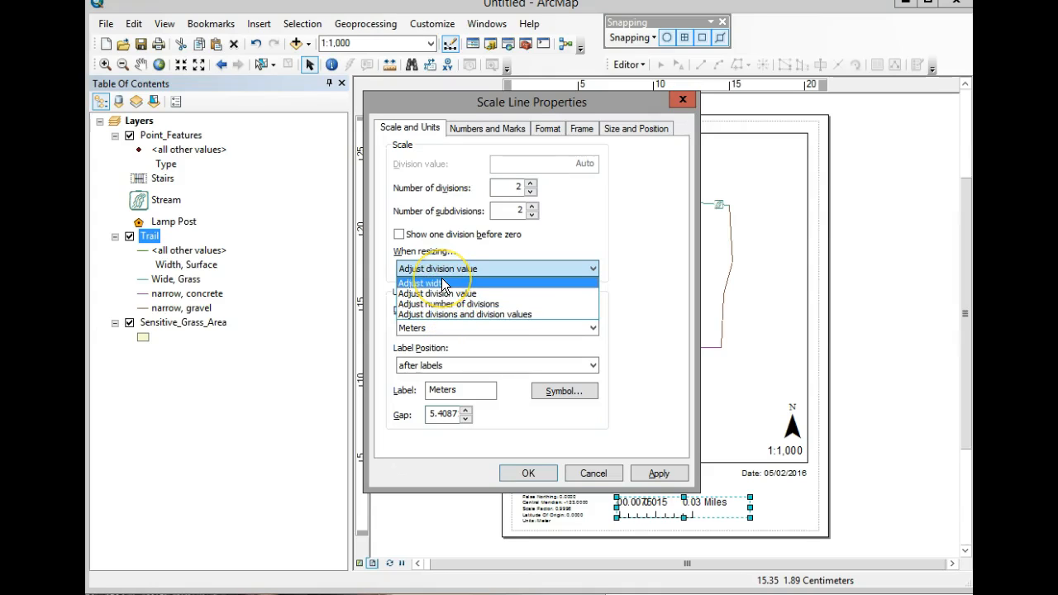
left_click(541, 473)
left_click(539, 473)
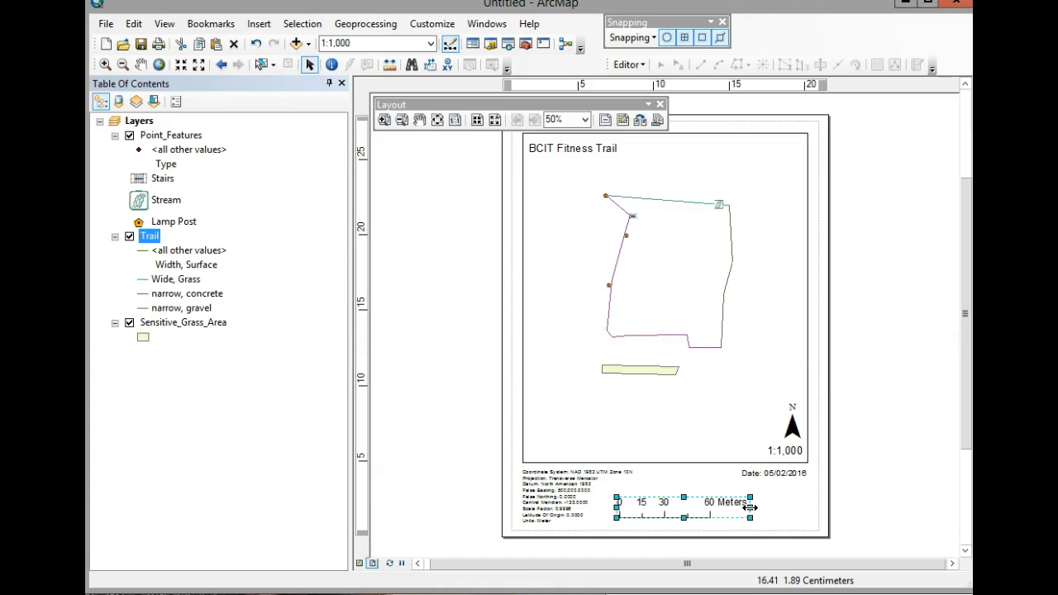
Step: Widen the scale bar until it spans 100 Meters, and reduce its height so it sits near the page's lower edge
left_click_drag(750, 506, 736, 506)
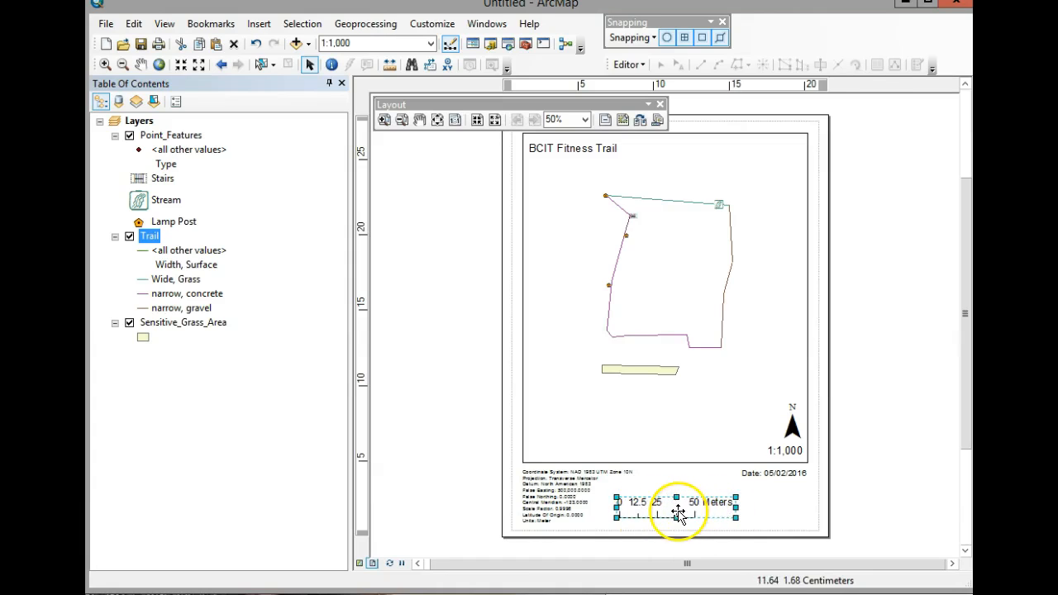
left_click_drag(735, 506, 763, 506)
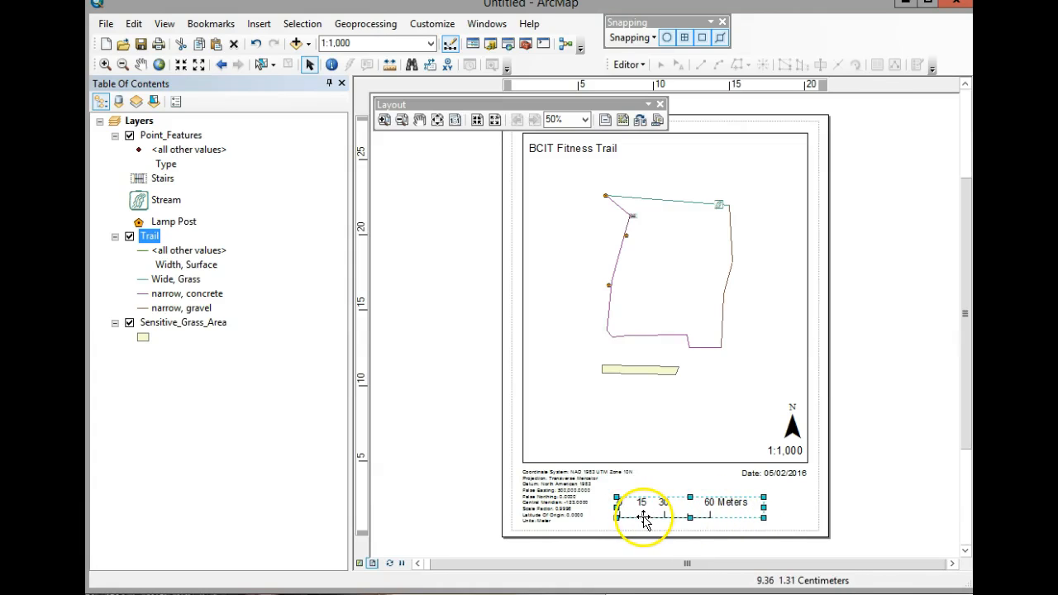
left_click_drag(763, 507, 792, 508)
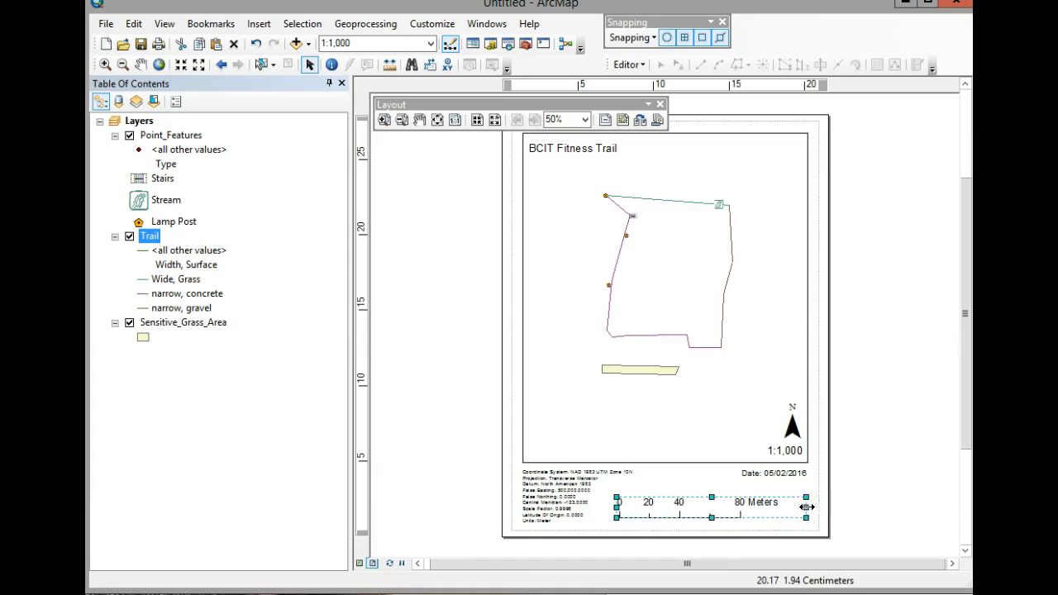
left_click_drag(822, 511, 837, 510)
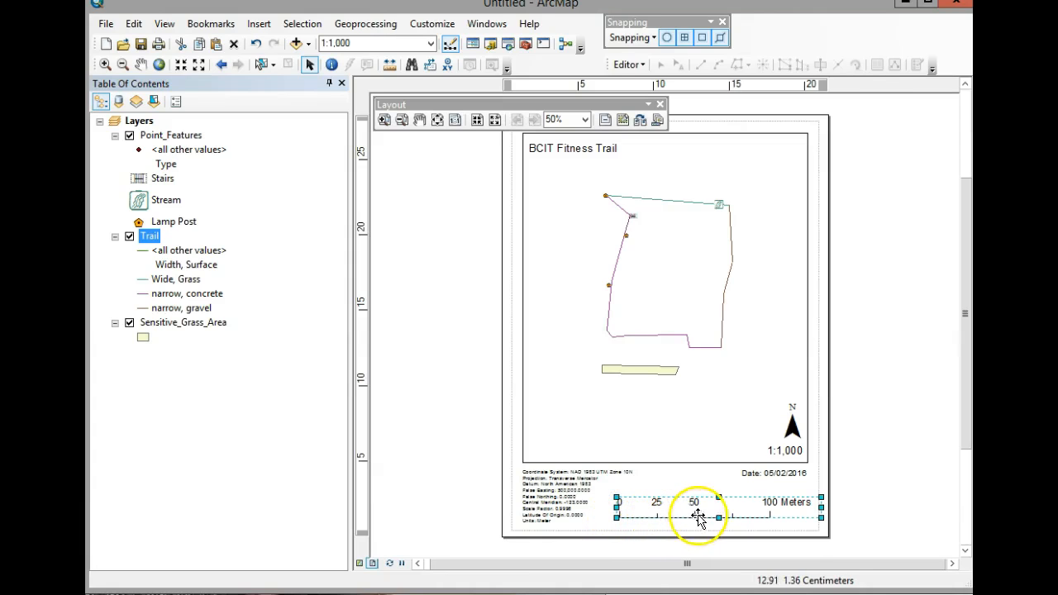
left_click_drag(719, 496, 702, 527)
left_click(666, 491)
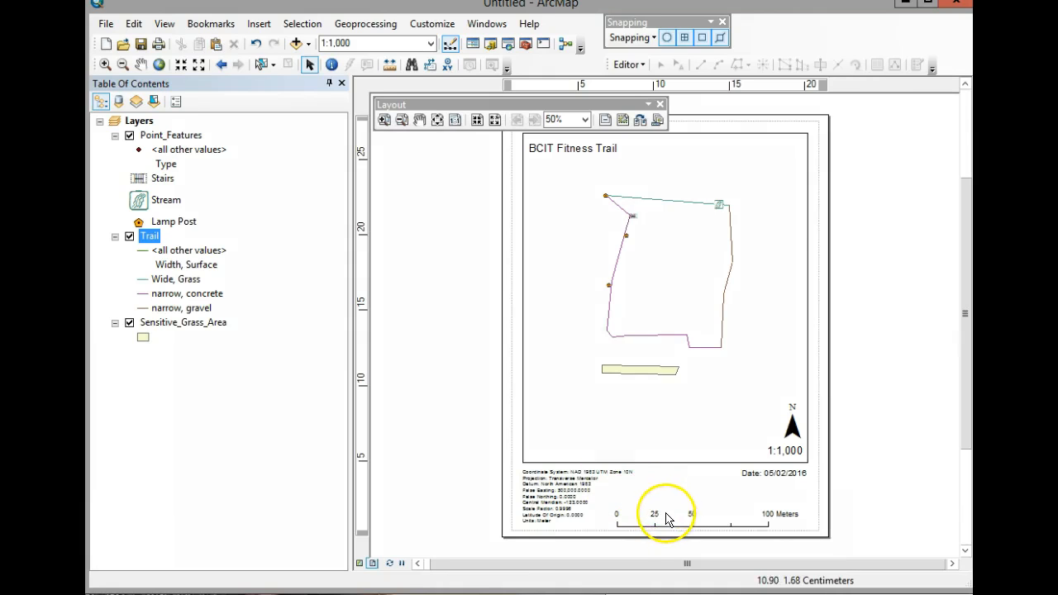
Step: Start a one-column legend with Point_Features, Trail and Sensitive_Grass_Area, removing and re-adding Point_Features and moving it back to the top of the order
left_click(265, 29)
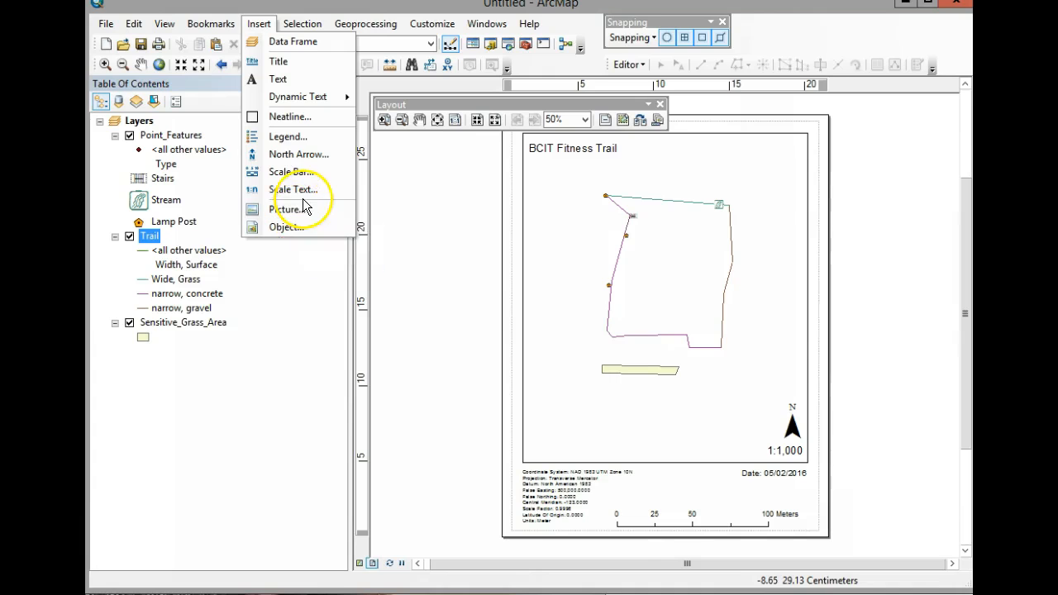
left_click(281, 137)
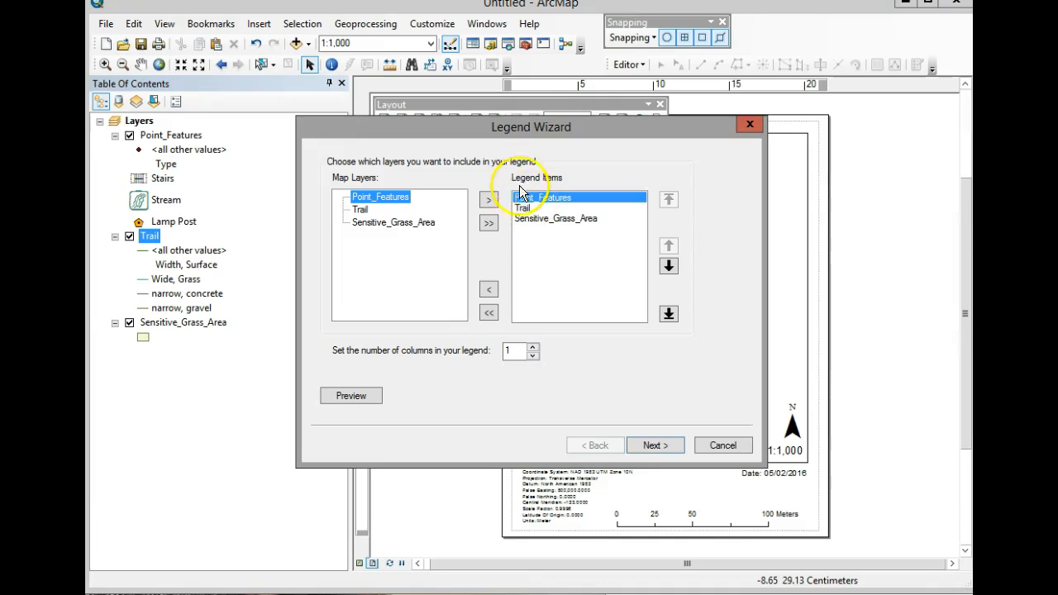
left_click(490, 291)
left_click(393, 200)
left_click(489, 203)
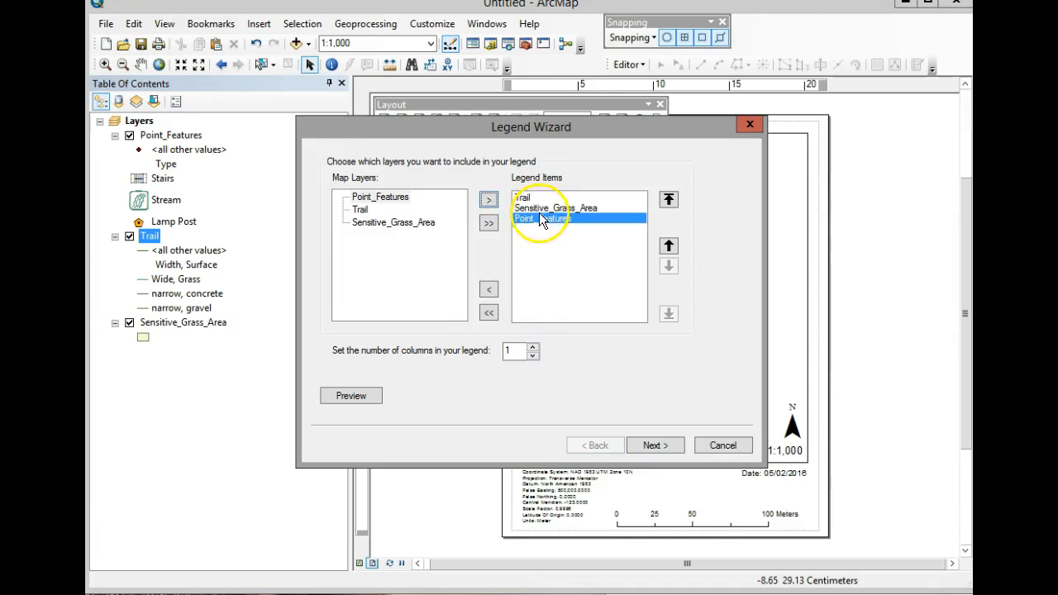
left_click(669, 200)
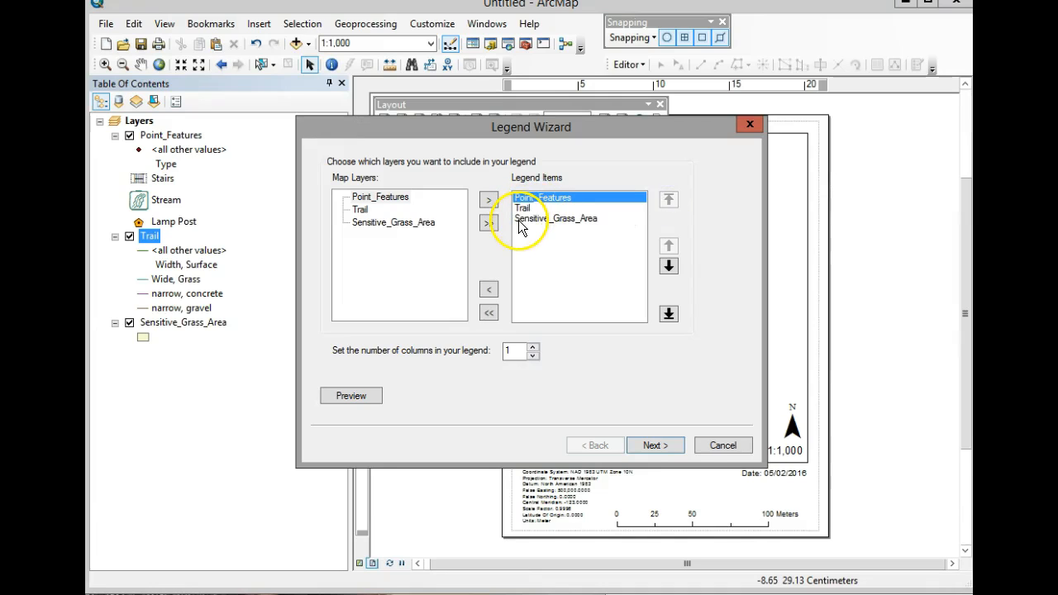
left_click(667, 445)
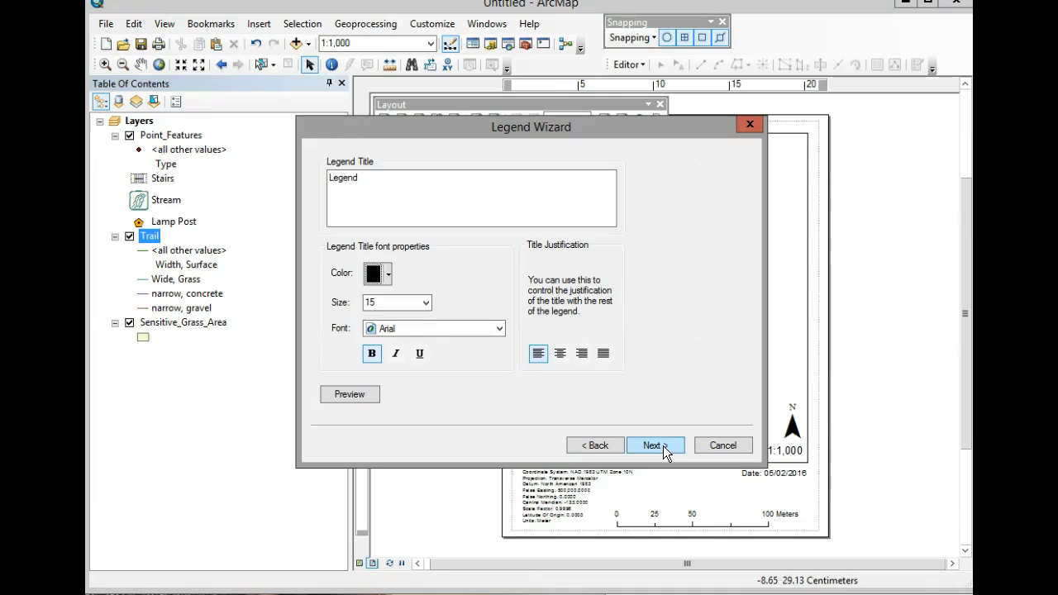
Step: Keep the title Legend, give the legend frame a thin black border and a Grey 10% background, and accept the default patches
left_click(348, 190)
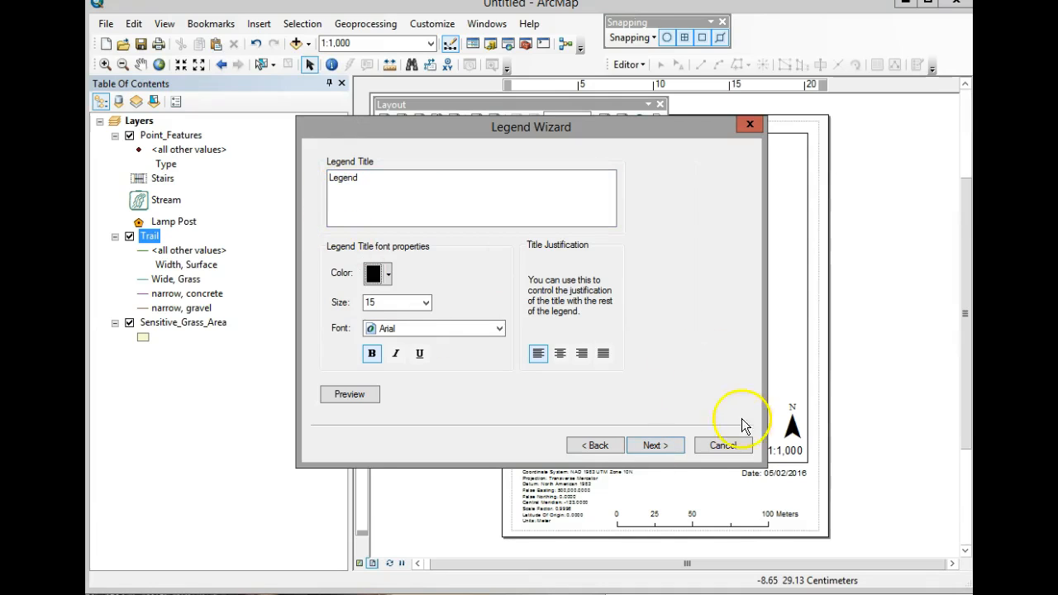
left_click(677, 447)
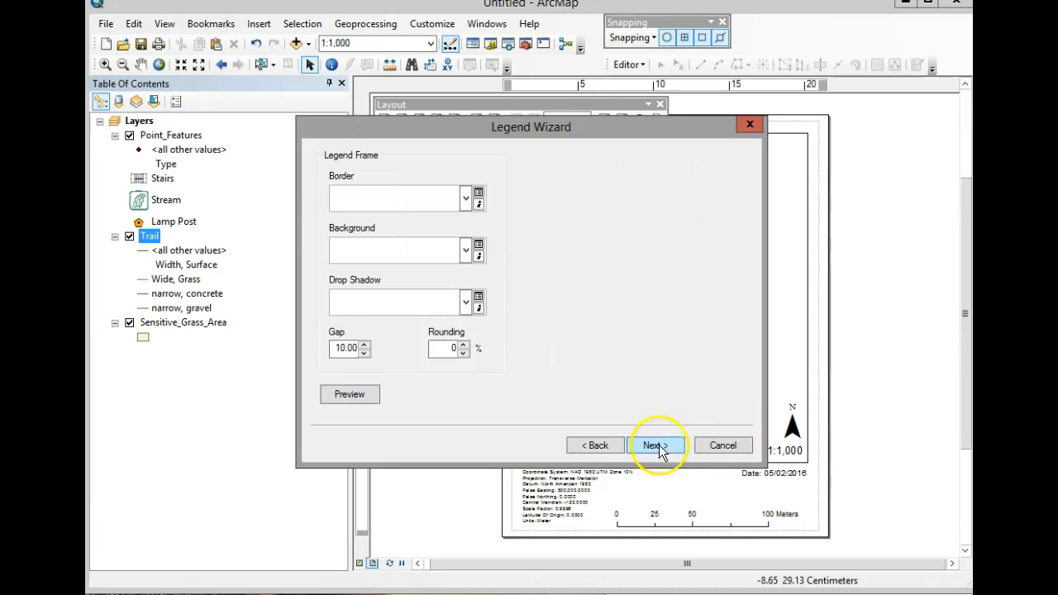
left_click(466, 201)
left_click(388, 244)
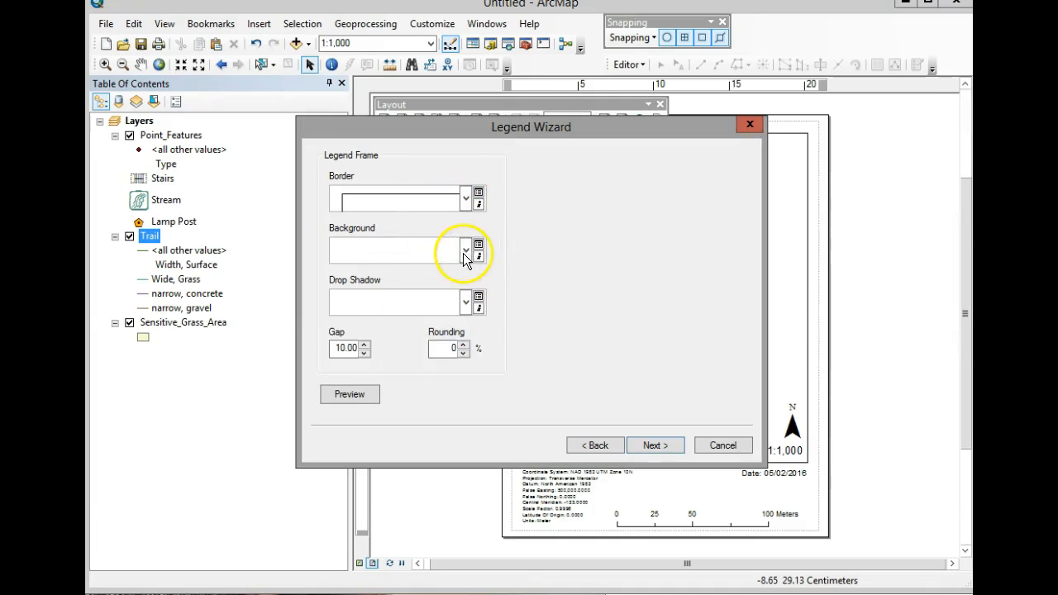
left_click(465, 250)
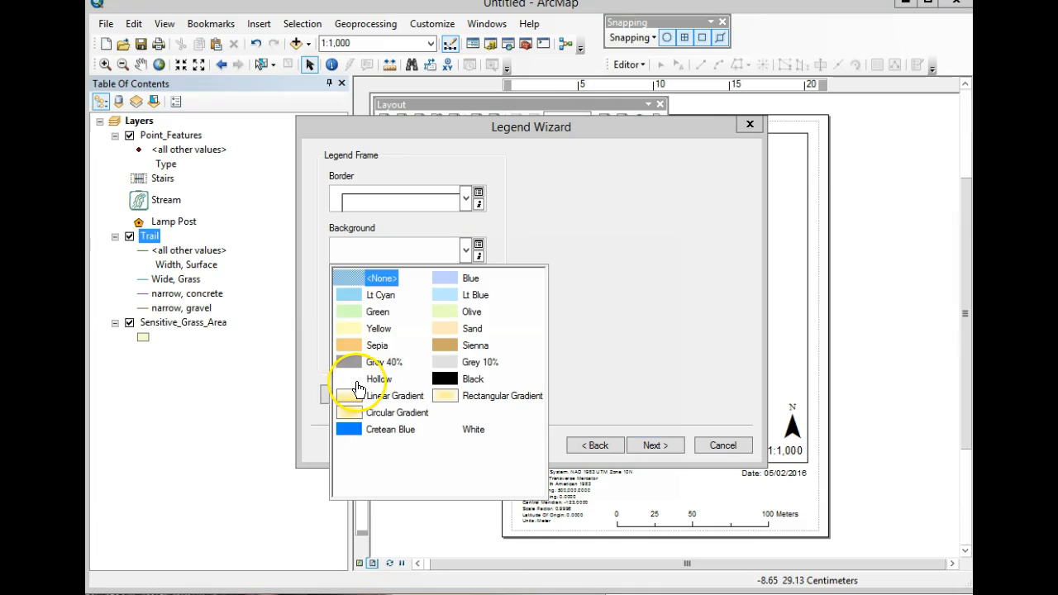
left_click(438, 362)
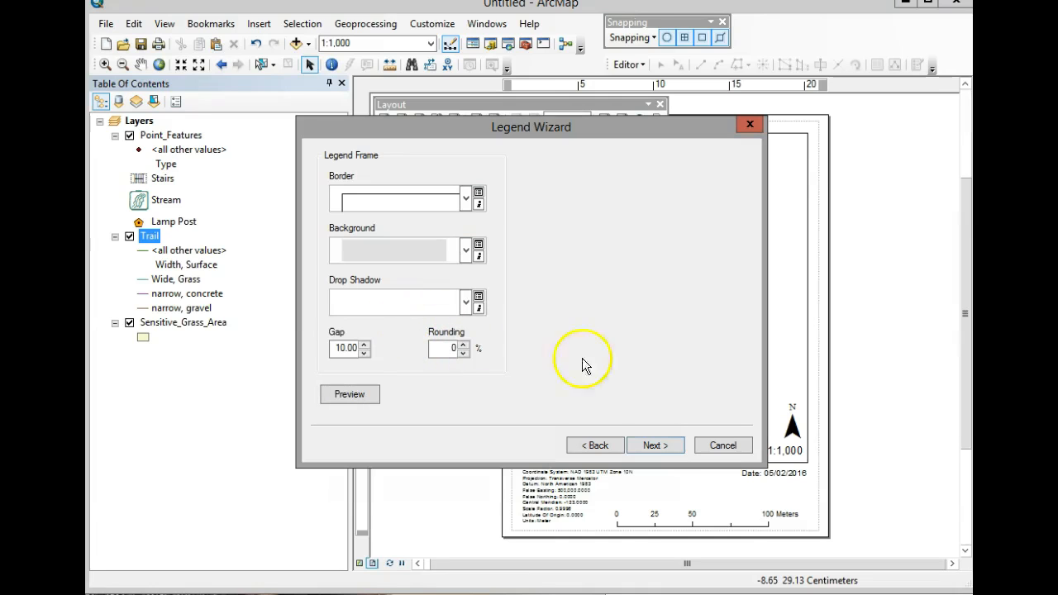
left_click(645, 446)
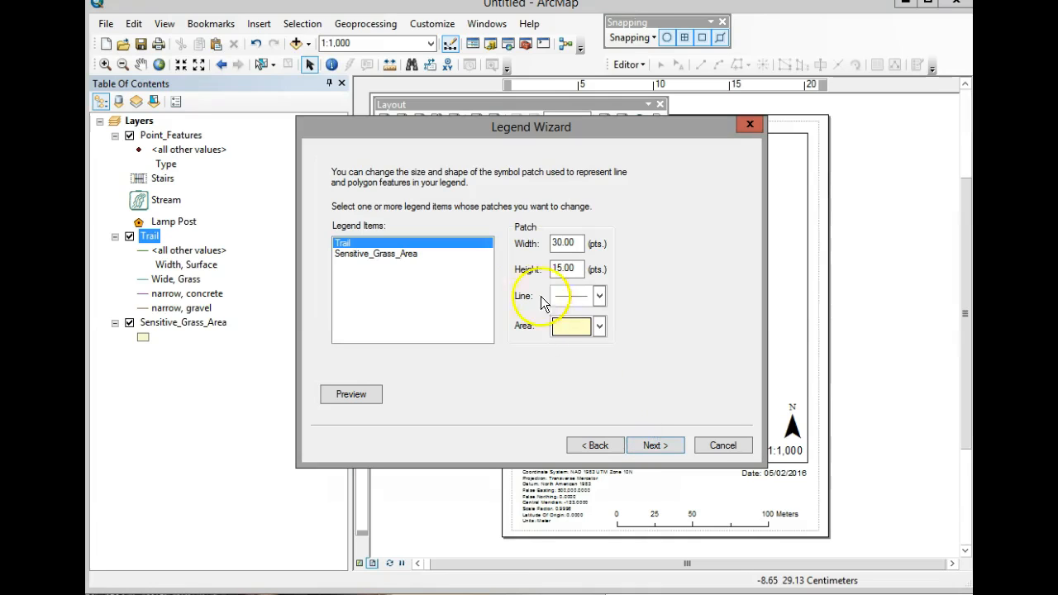
left_click(669, 448)
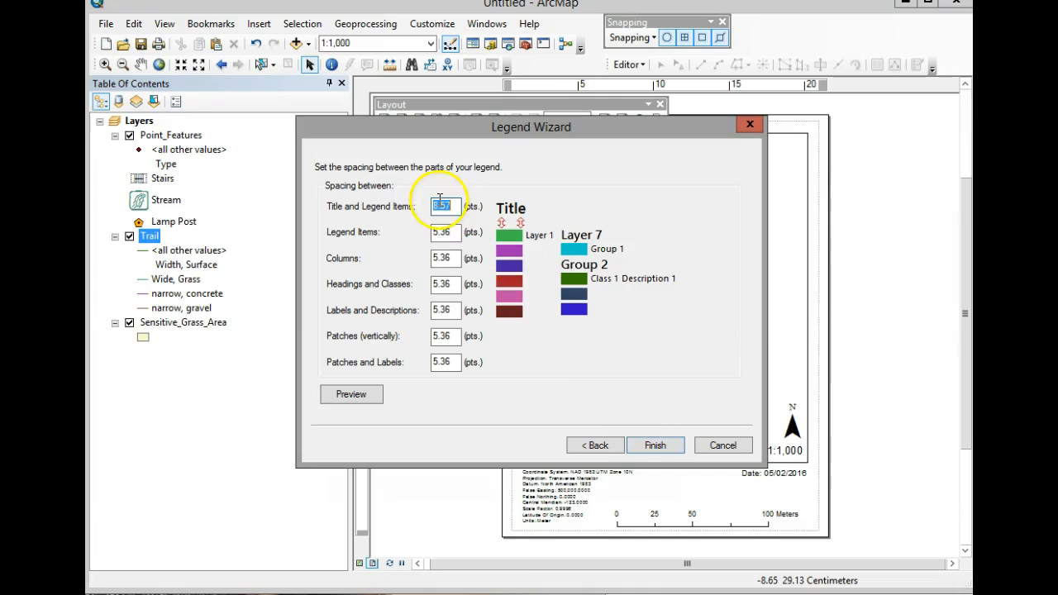
Step: Finish the legend with default spacing, then shrink it and place it in the data frame's lower-left corner
left_click(677, 454)
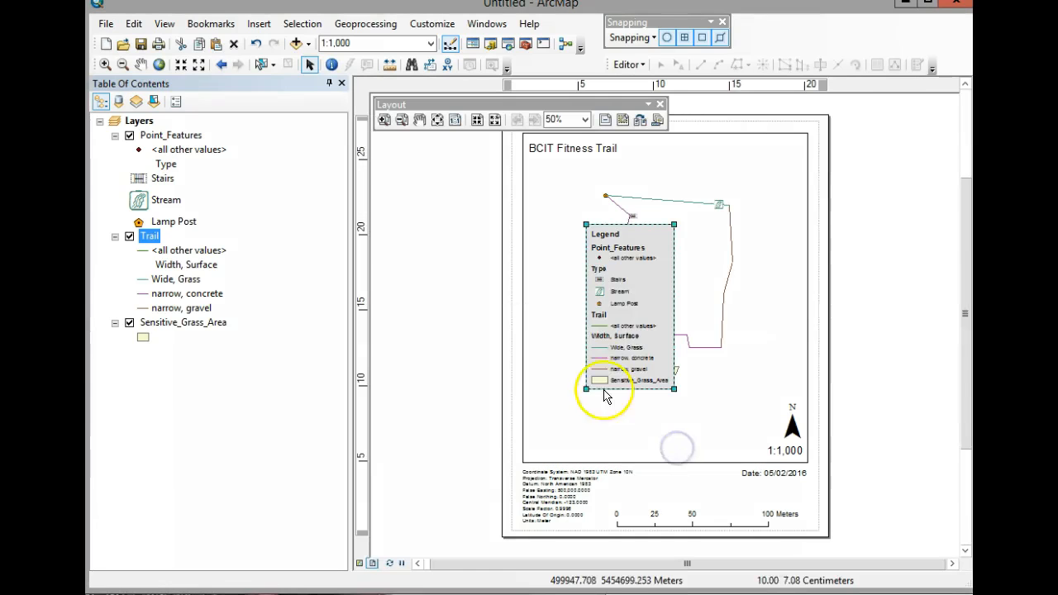
left_click_drag(611, 300, 556, 362)
left_click_drag(617, 286, 591, 339)
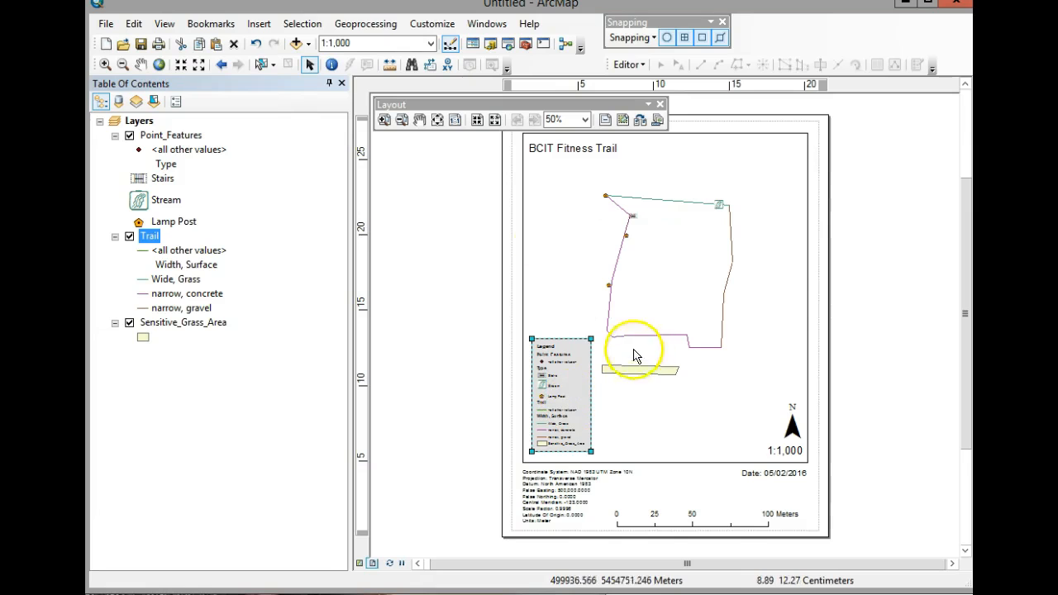
Step: Shift the map up and to the right within the data frame, and enlarge the legend slightly from its upper-right corner
left_click(419, 121)
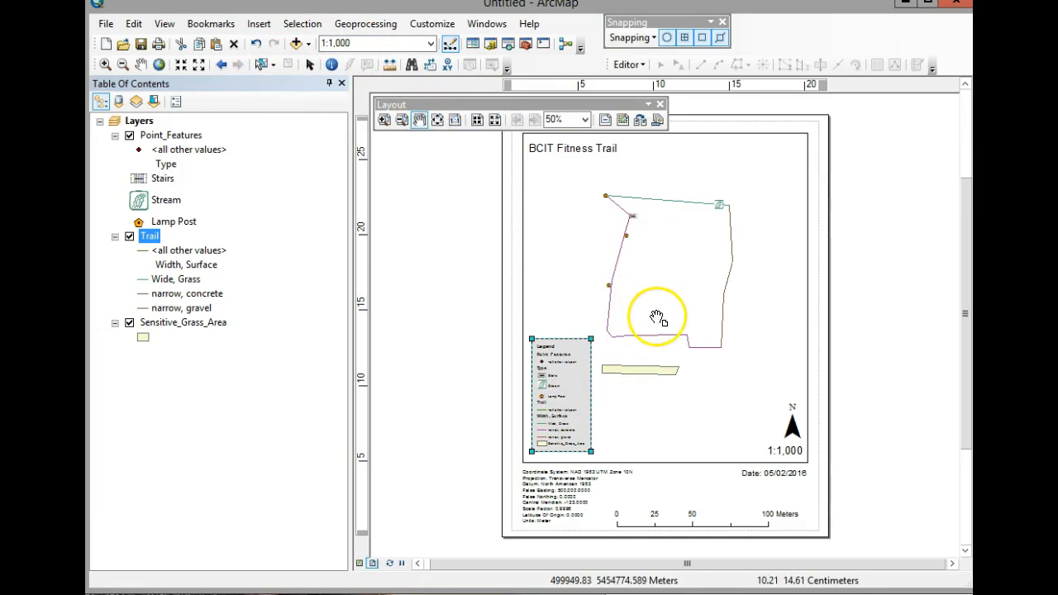
left_click_drag(686, 307, 736, 274)
left_click(141, 64)
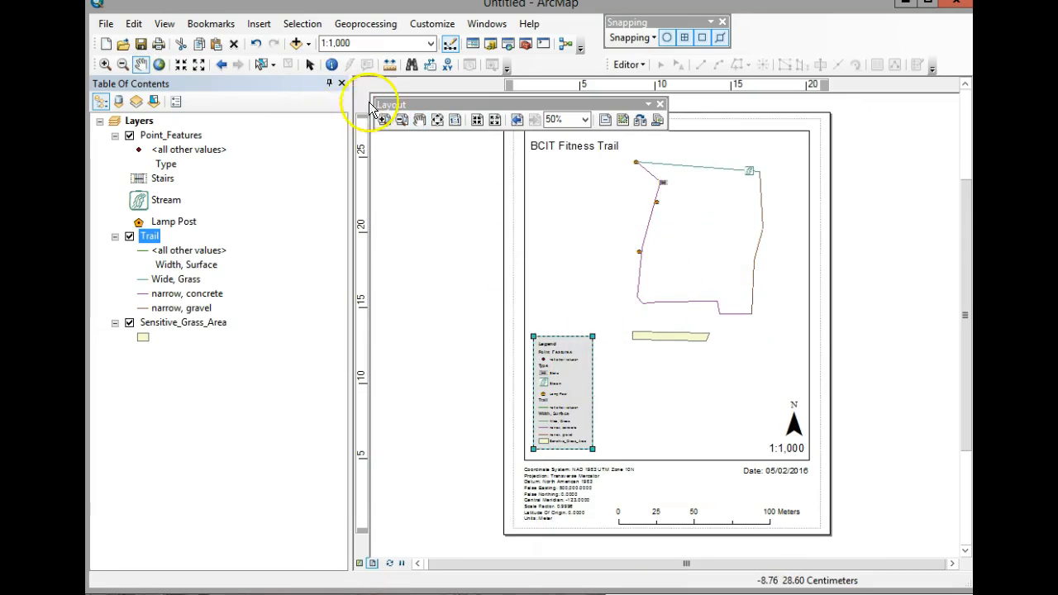
left_click(311, 68)
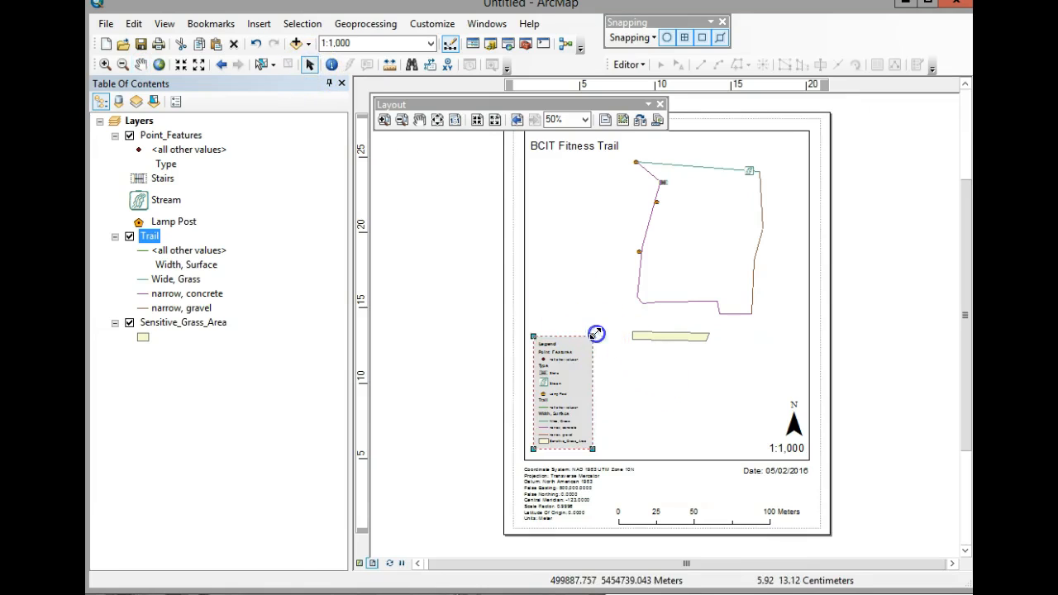
left_click_drag(610, 317, 608, 317)
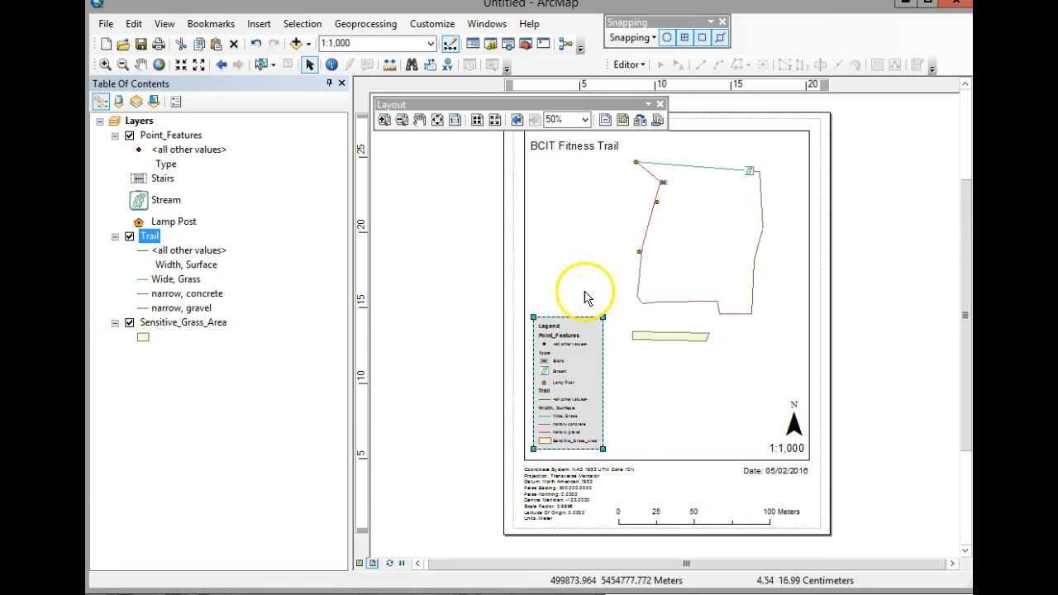
Step: Turn off the <all other values> symbol in the Point_Features layer's symbology
left_click(385, 120)
left_click_drag(472, 251, 750, 490)
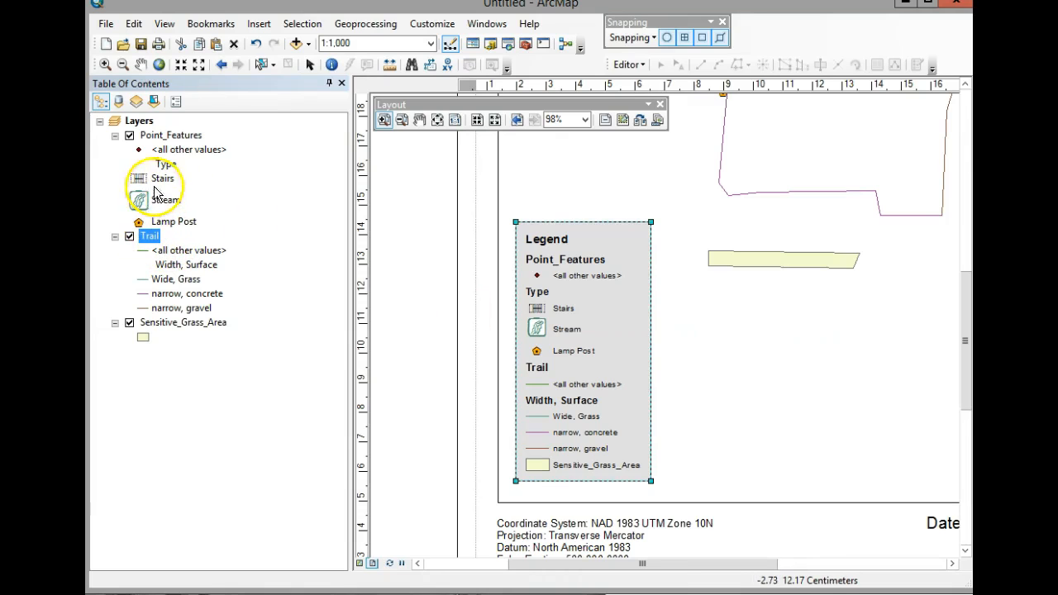
left_click(167, 137)
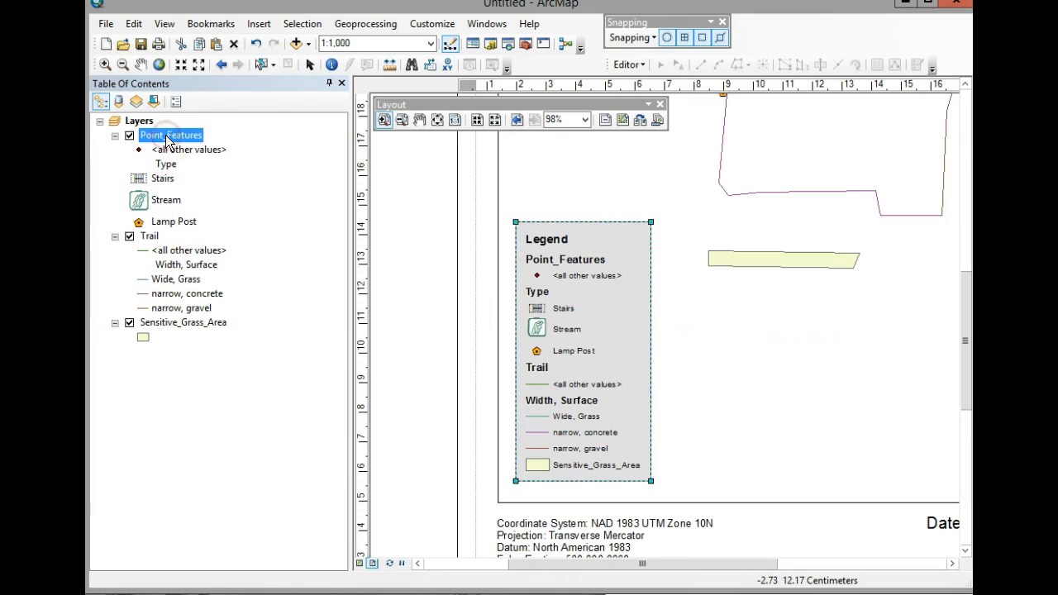
right_click(167, 139)
left_click(216, 471)
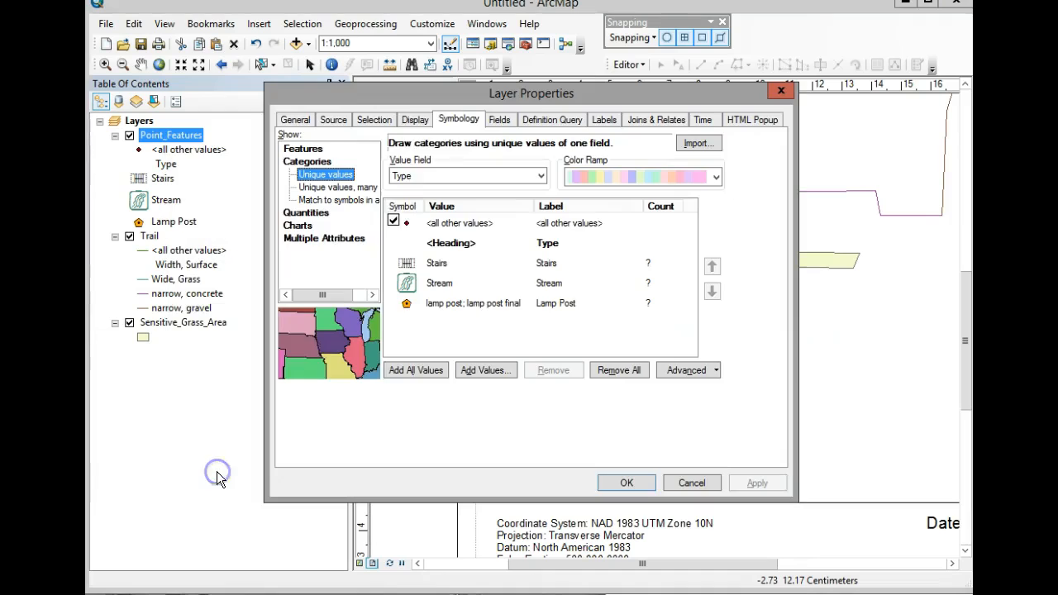
left_click(454, 228)
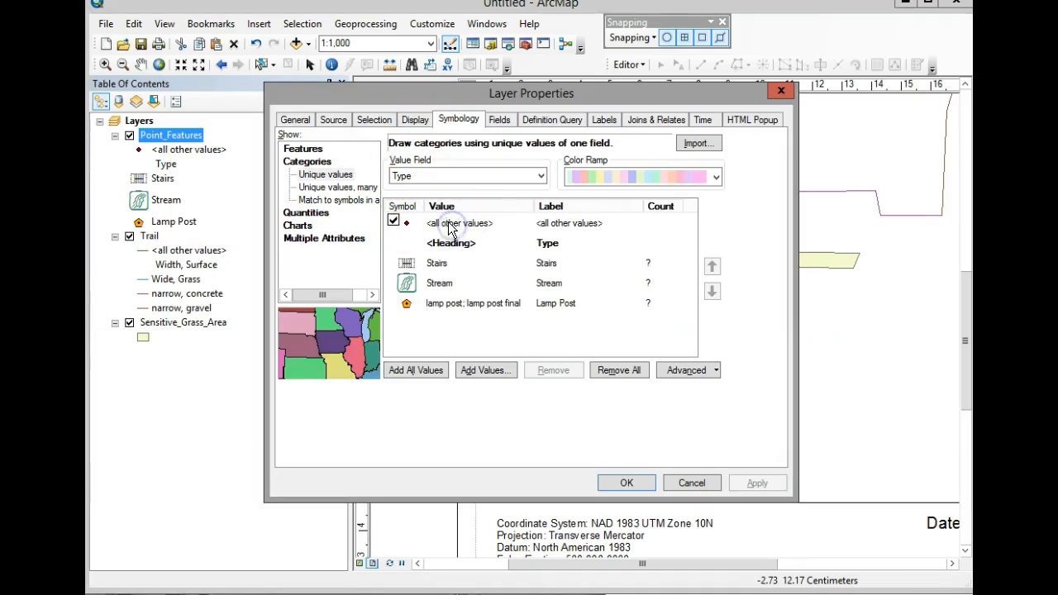
left_click(394, 221)
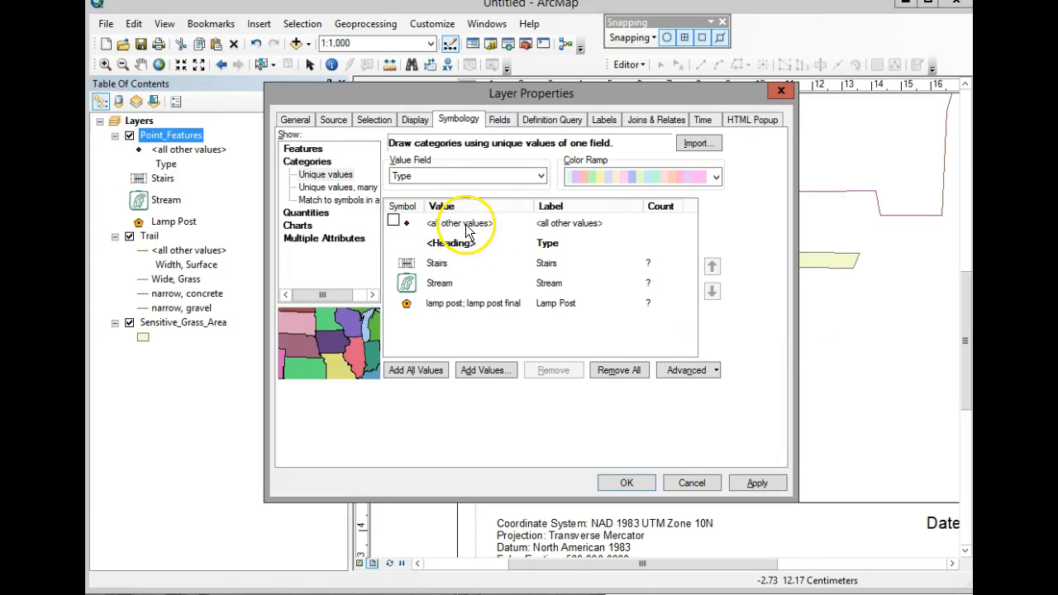
Step: Clear the label of the <all other values> class in the Point_Features symbology and apply the layer changes
left_click(587, 224)
left_click(525, 221)
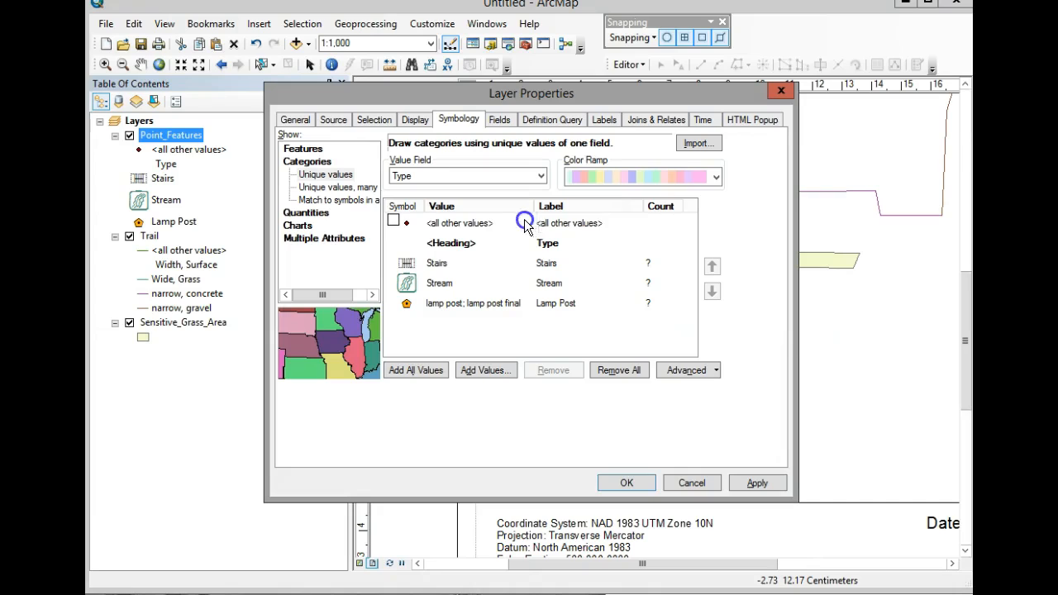
left_click(434, 253)
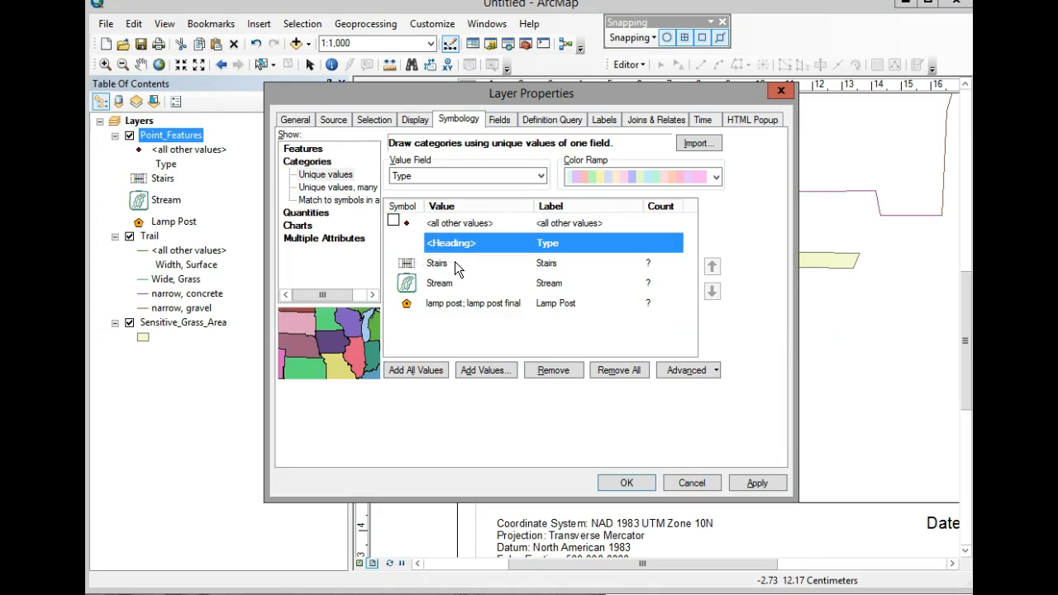
left_click(553, 222)
key("BackSpace")
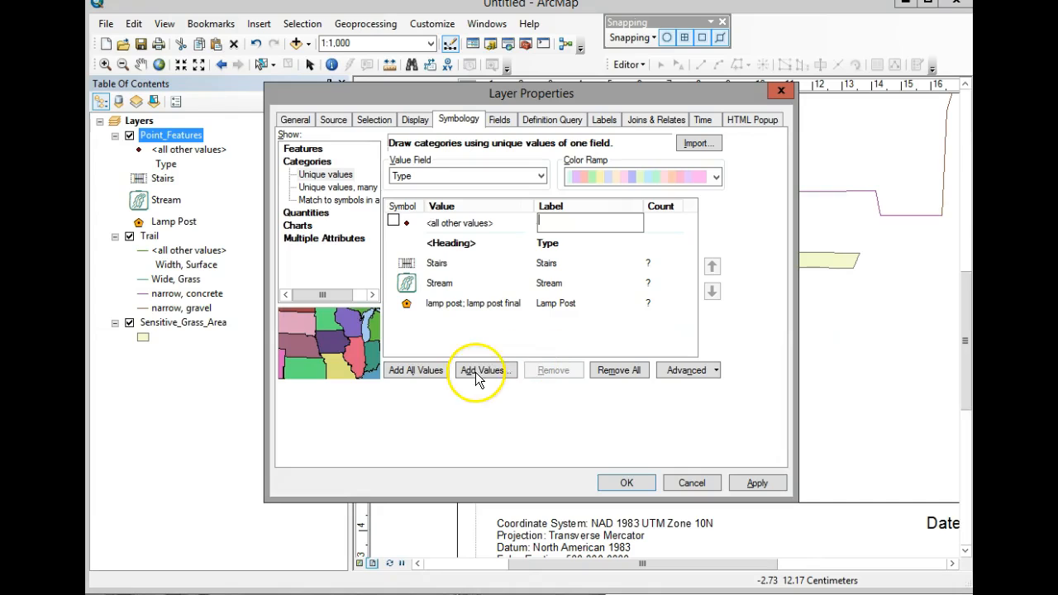
left_click(627, 484)
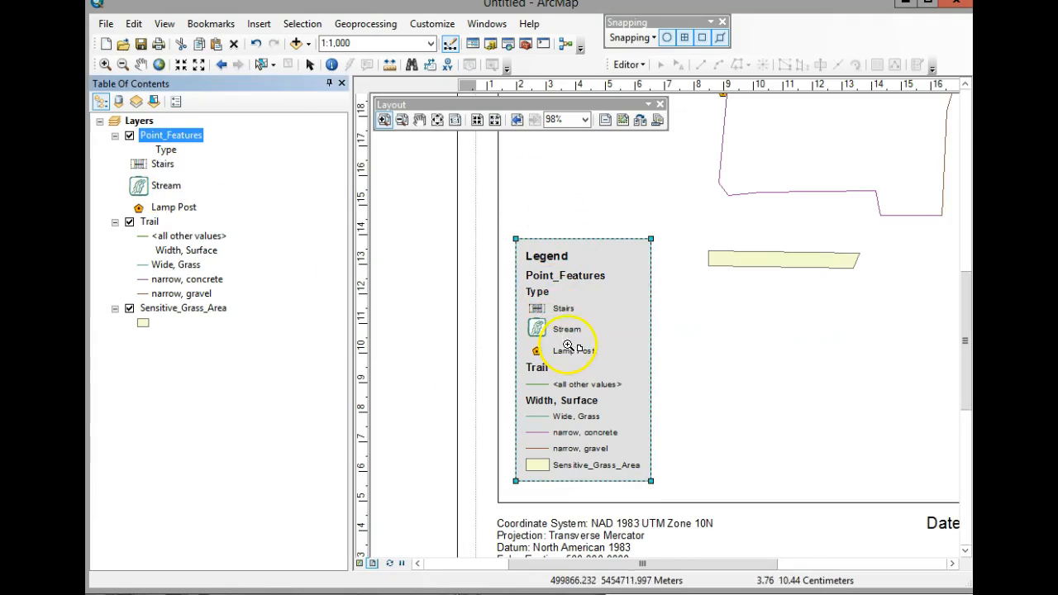
right_click(174, 142)
left_click(220, 466)
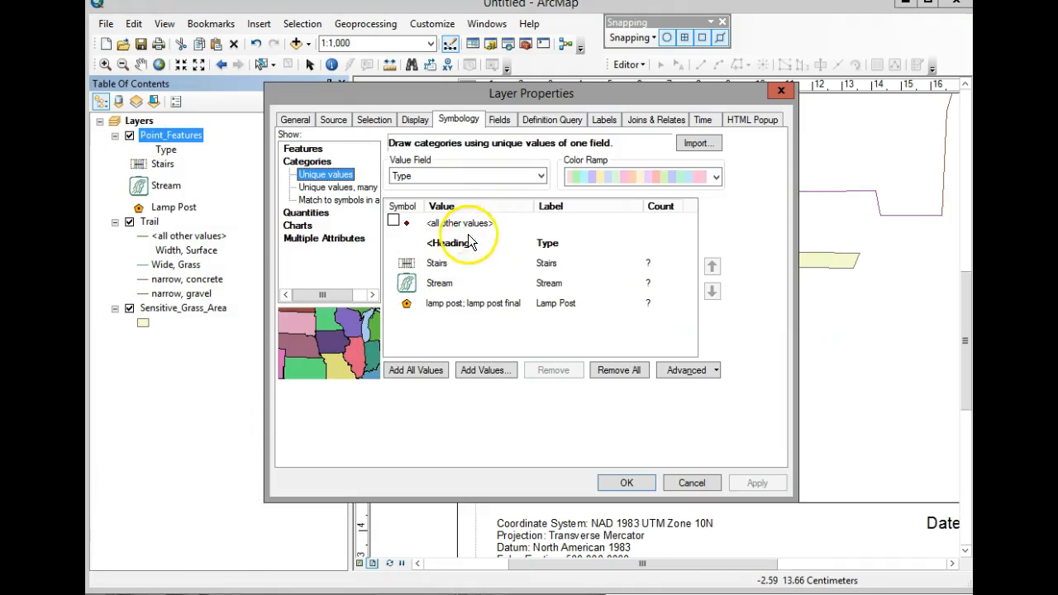
left_click(693, 481)
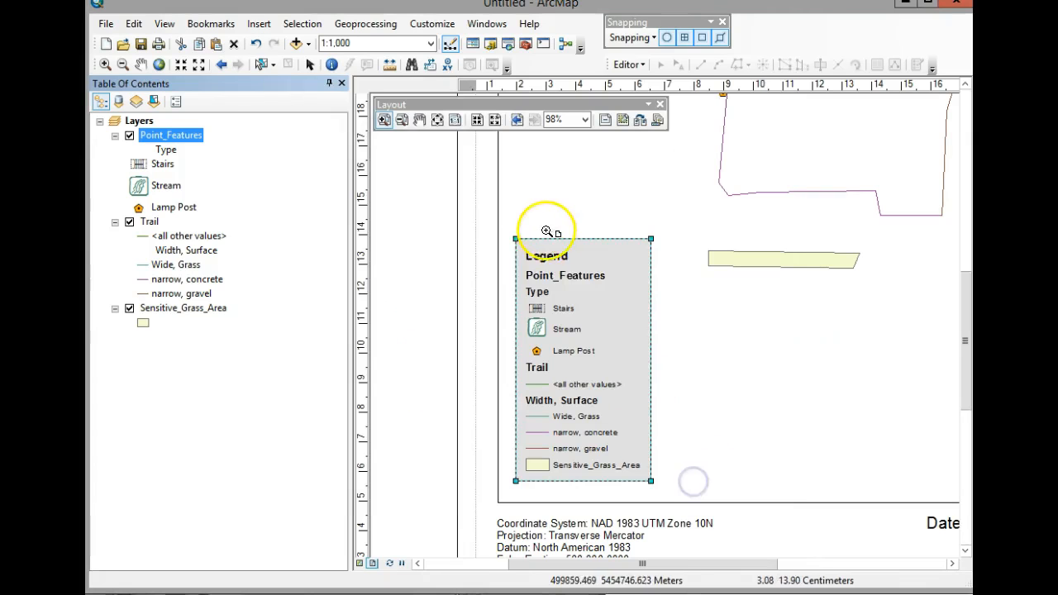
Step: Hide the layer name of the Point_Features item in the legend, keeping its Type heading and labels
right_click(563, 285)
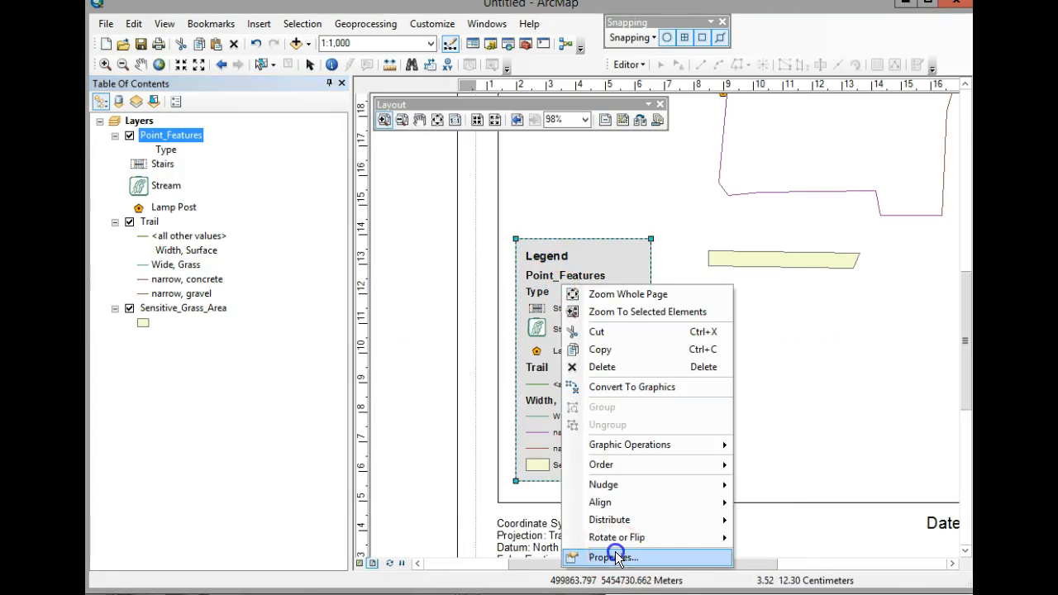
left_click(611, 557)
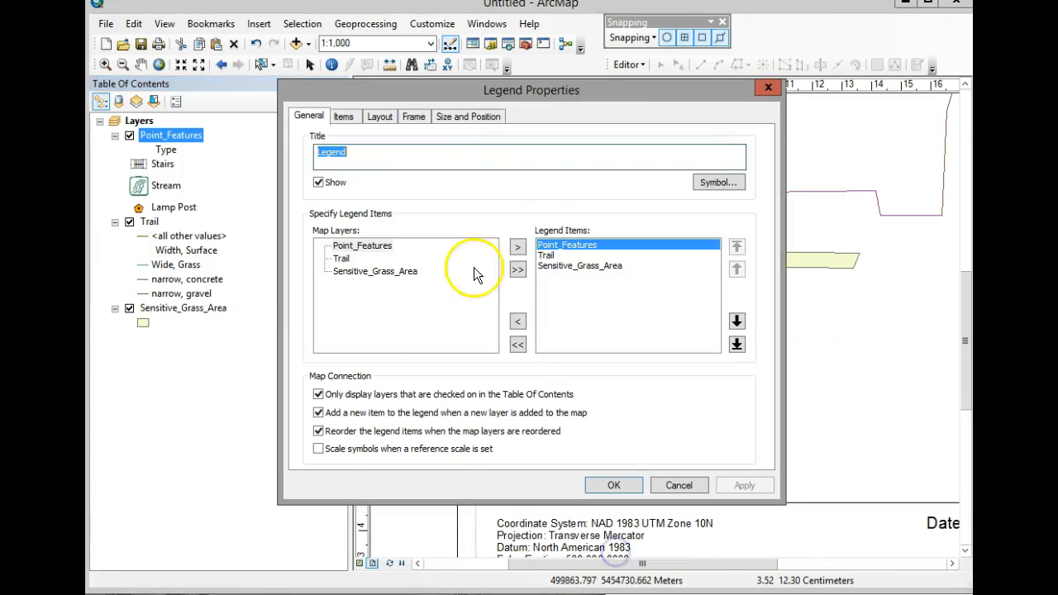
left_click(348, 117)
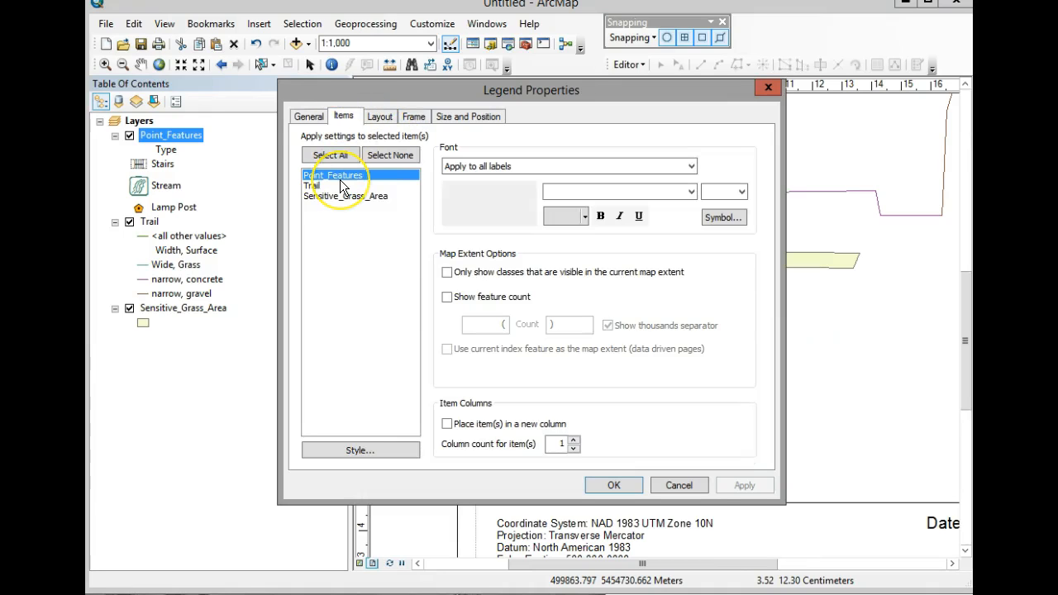
left_click(362, 451)
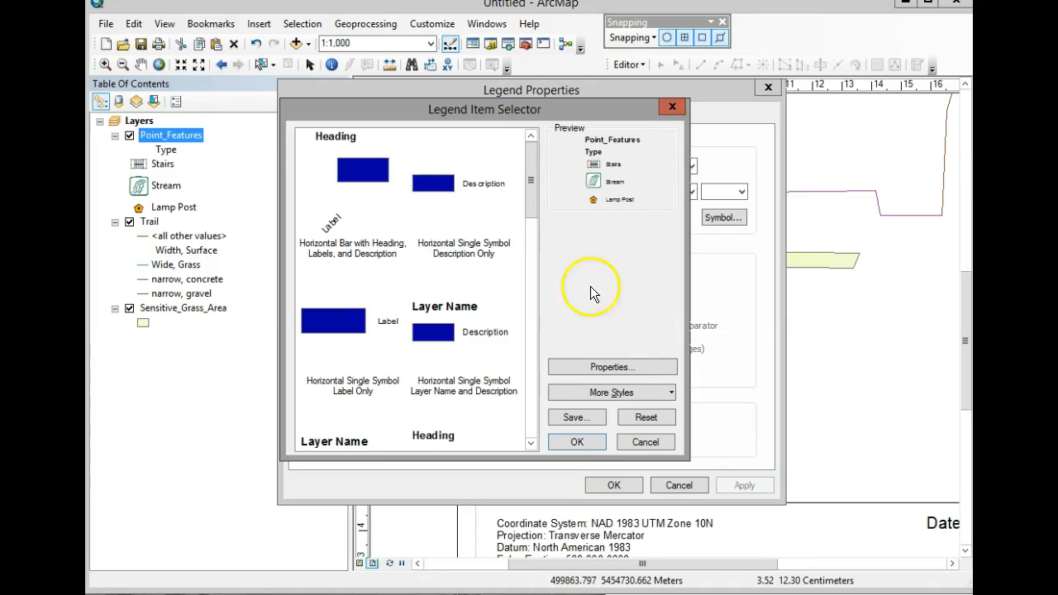
left_click(616, 367)
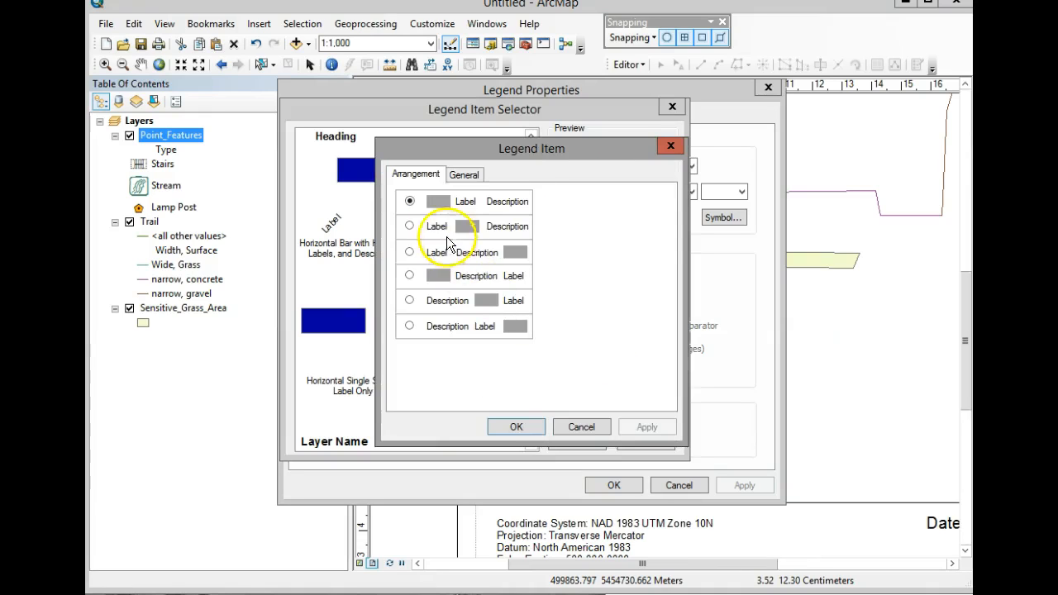
left_click(457, 174)
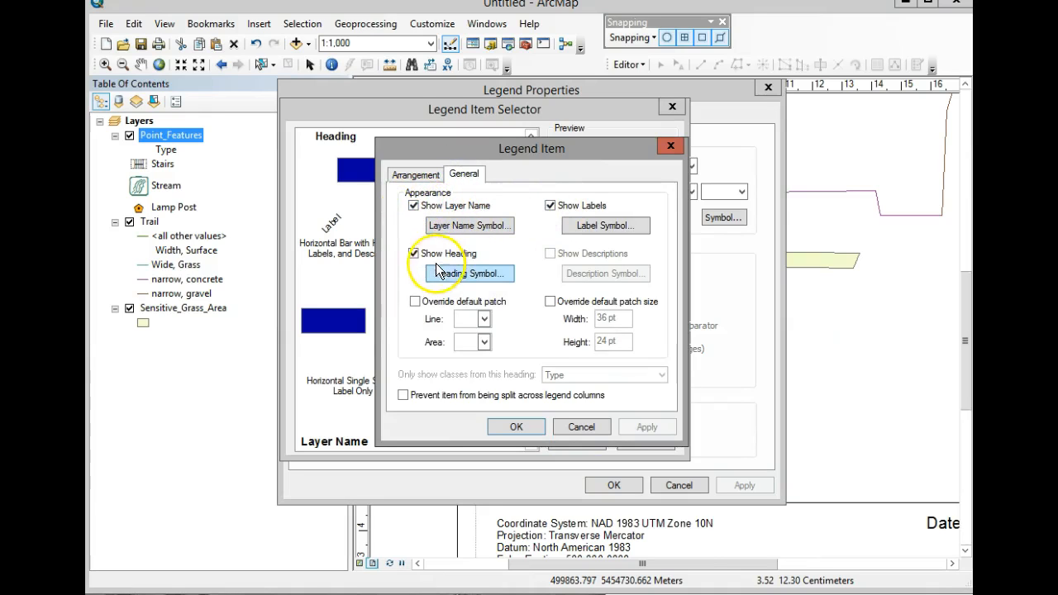
left_click(414, 205)
left_click(534, 429)
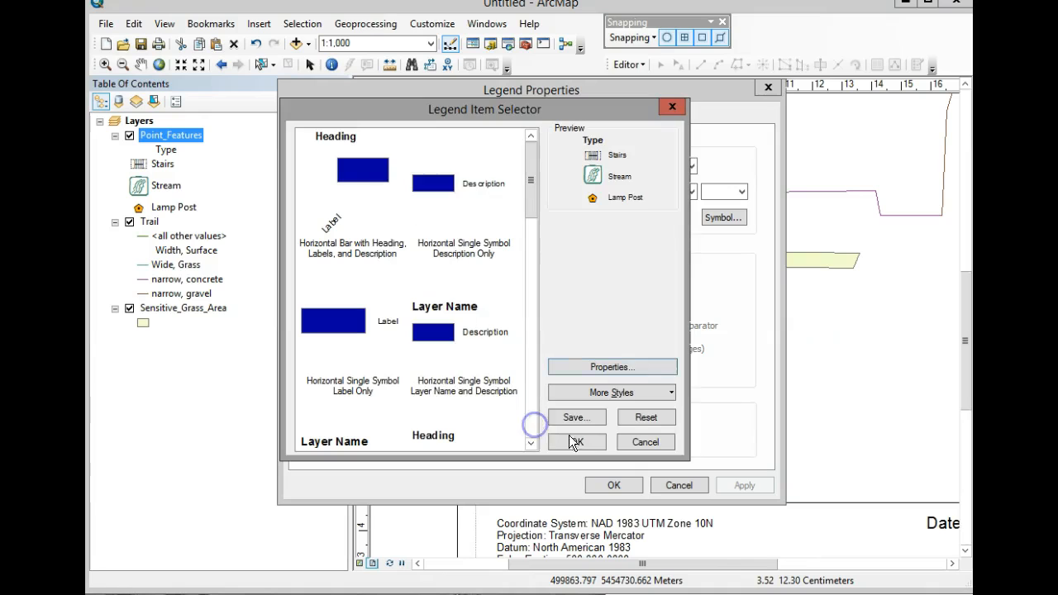
left_click(576, 438)
left_click(613, 486)
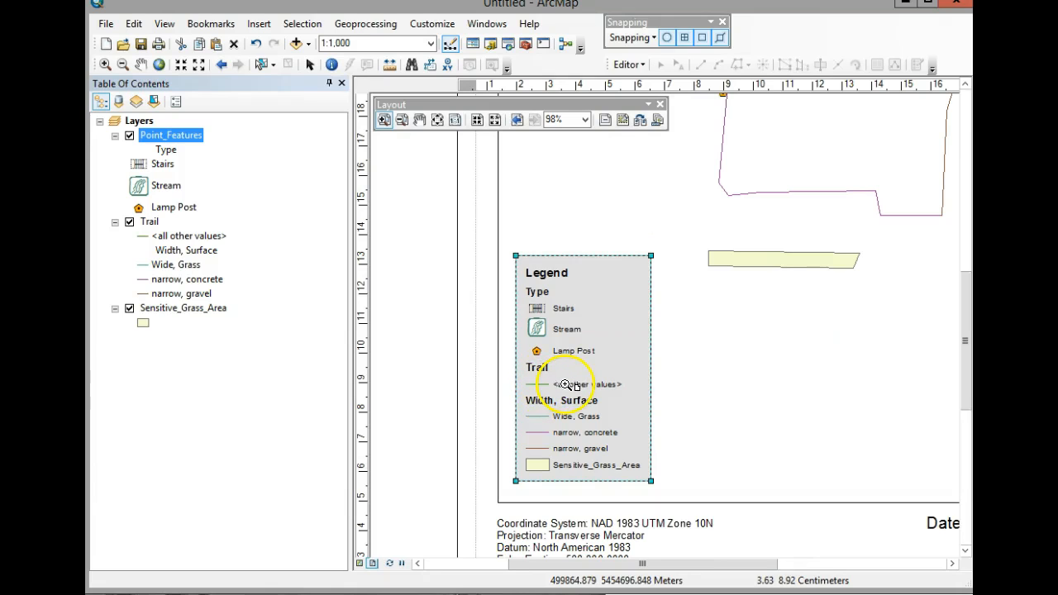
Step: Clear the label of the <all other values> class in the Trail layer's symbology
right_click(148, 221)
left_click(234, 553)
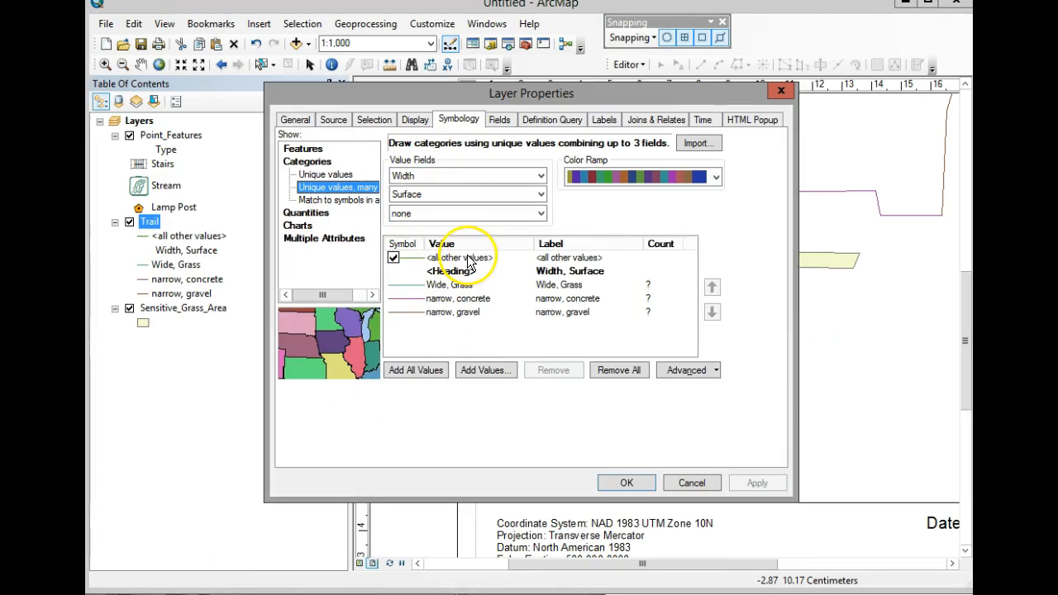
left_click(549, 258)
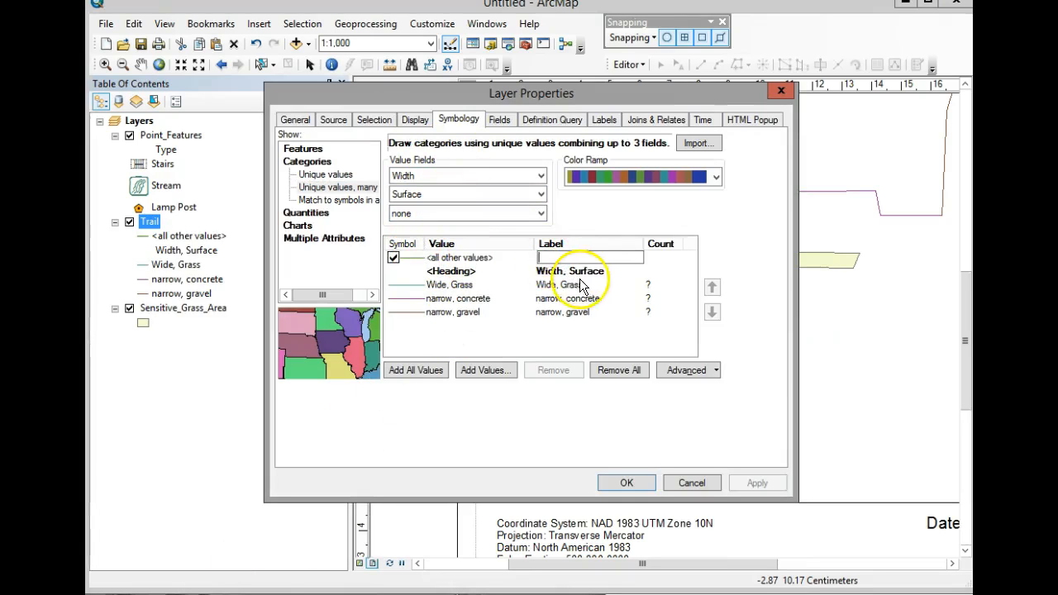
left_click(391, 257)
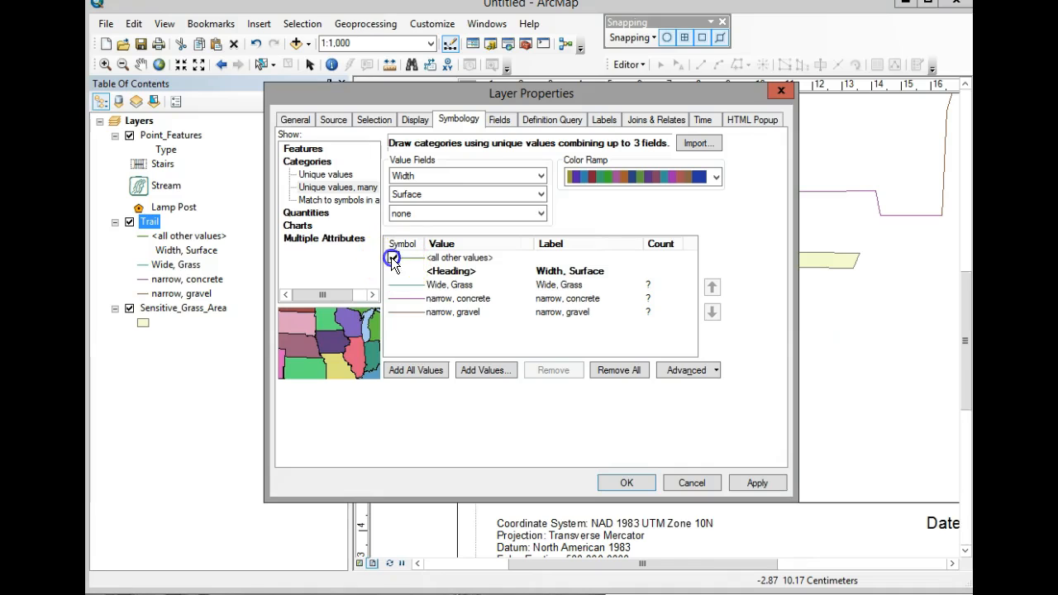
left_click(626, 485)
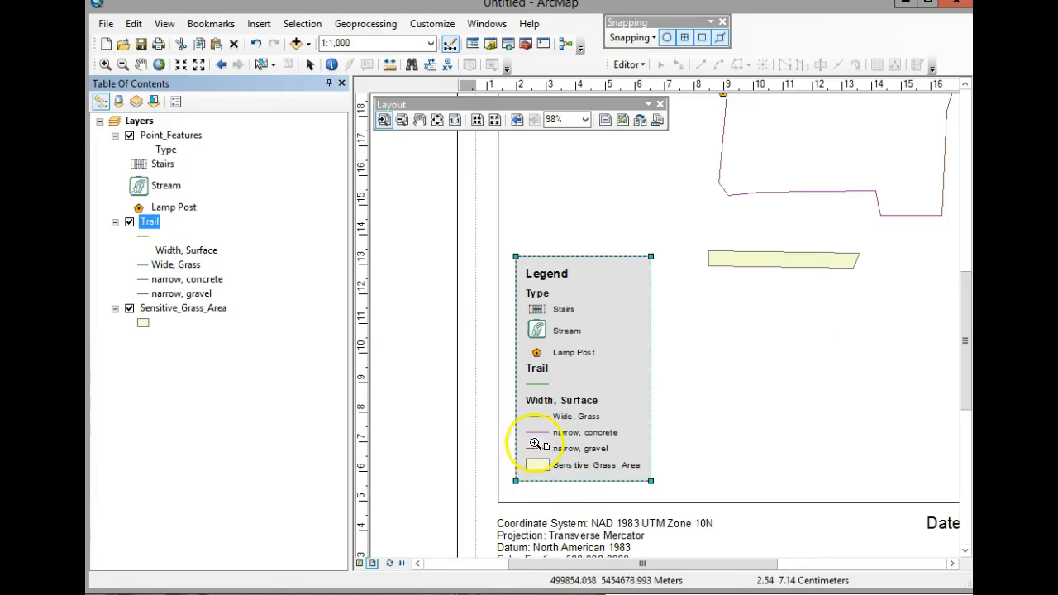
Step: Turn off the <all other values> symbol in the Trail layer's symbology and apply the change
right_click(150, 232)
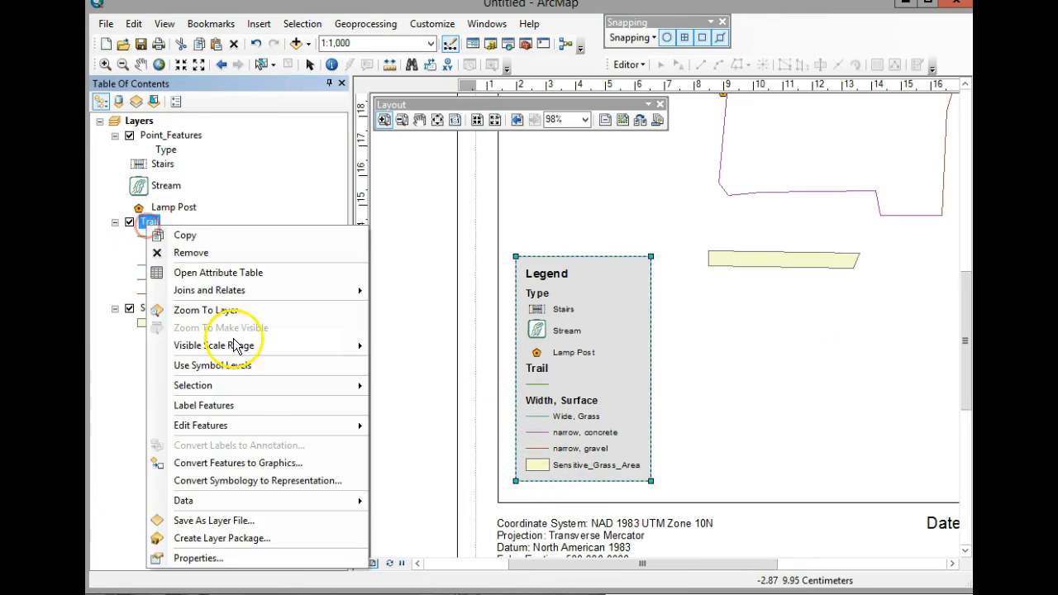
left_click(315, 558)
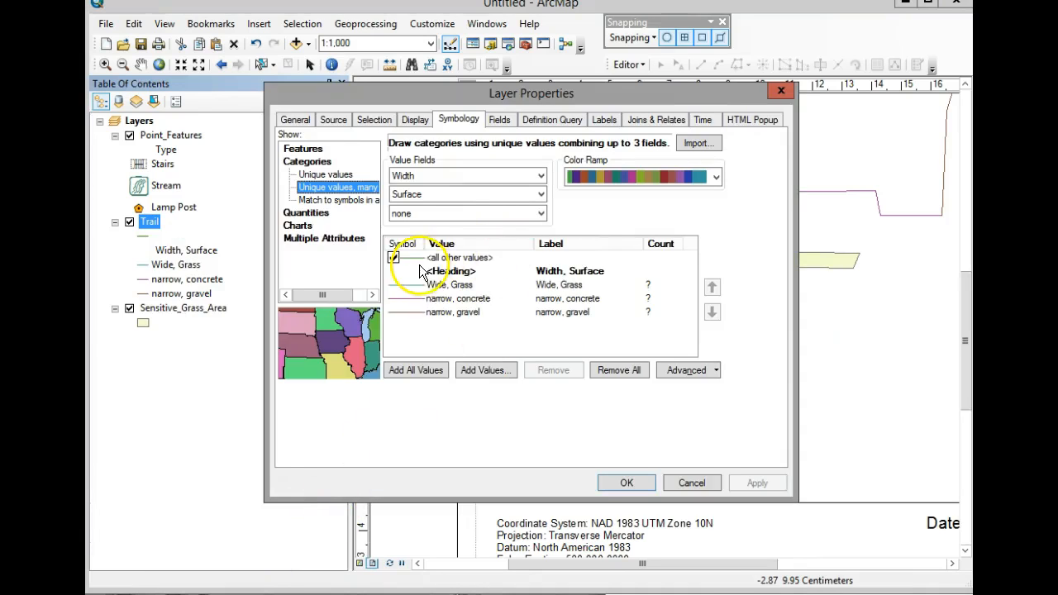
left_click(394, 258)
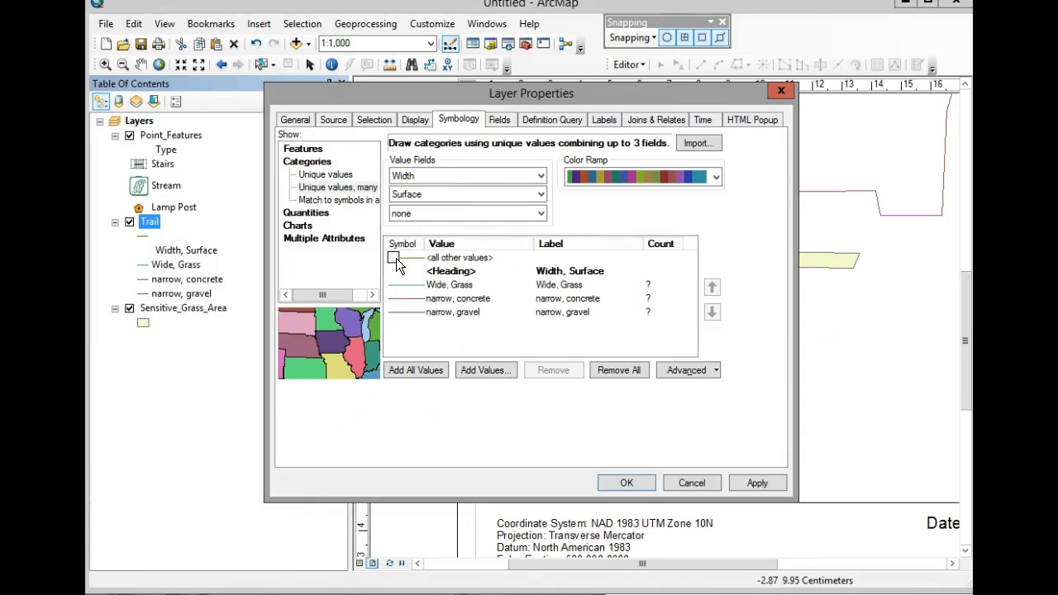
left_click(753, 485)
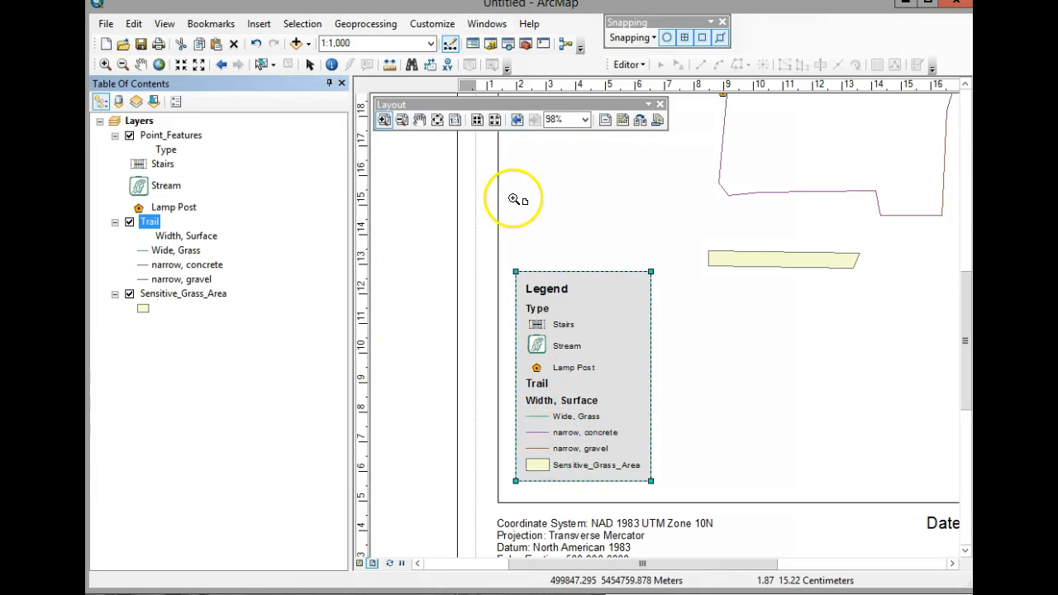
Step: Start saving the map document under a new name in MyCourses\FNAM2111_GIS_GPS\GIS\A12_BCIT_Fitness_Trail on the H: drive
scroll(514, 203, "down", 1)
scroll(521, 218, "up", 6)
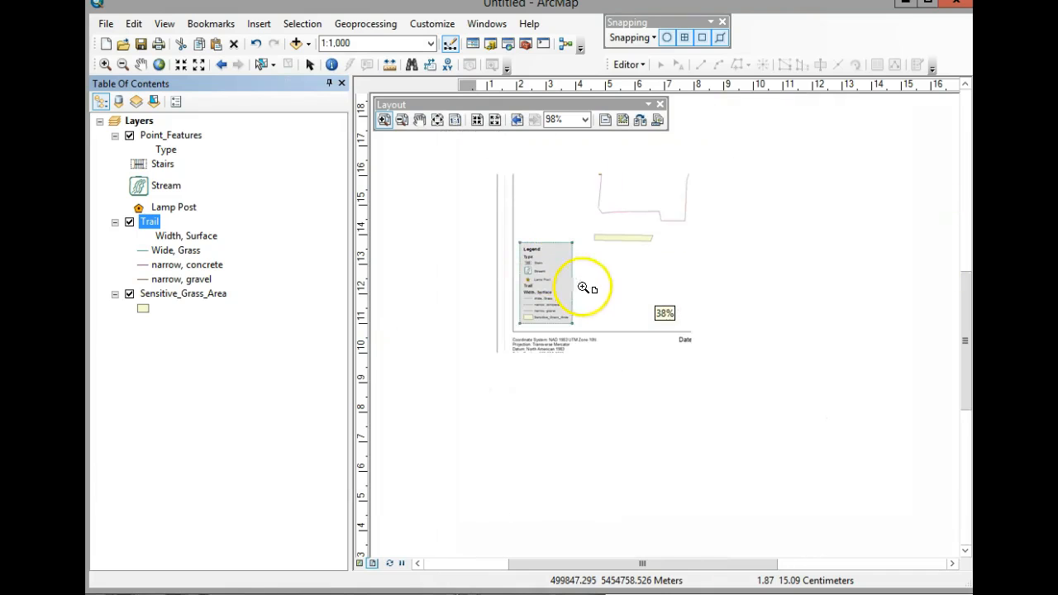
left_click_drag(966, 313, 969, 220)
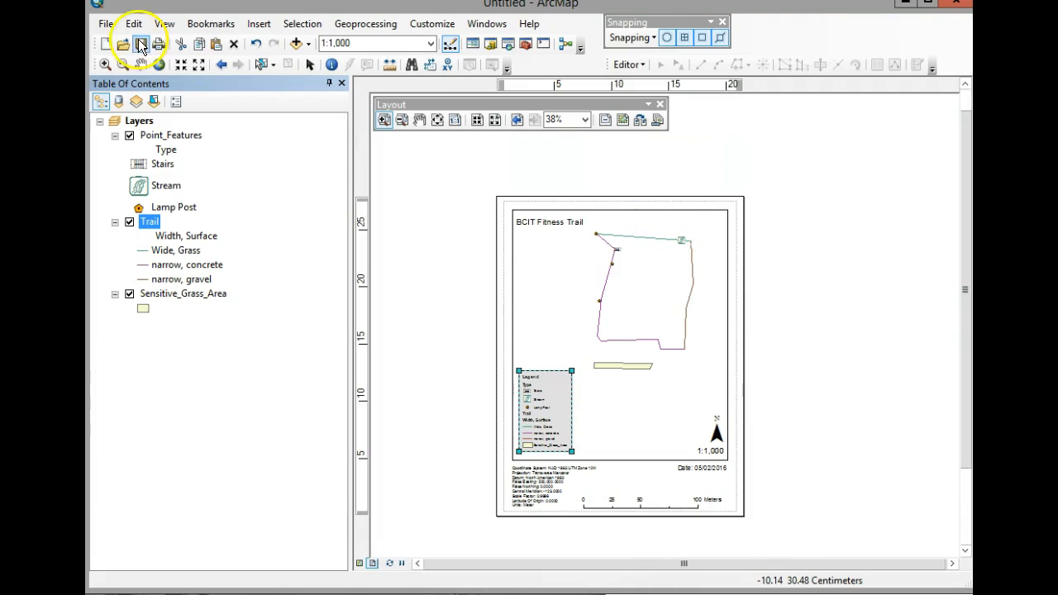
left_click(110, 30)
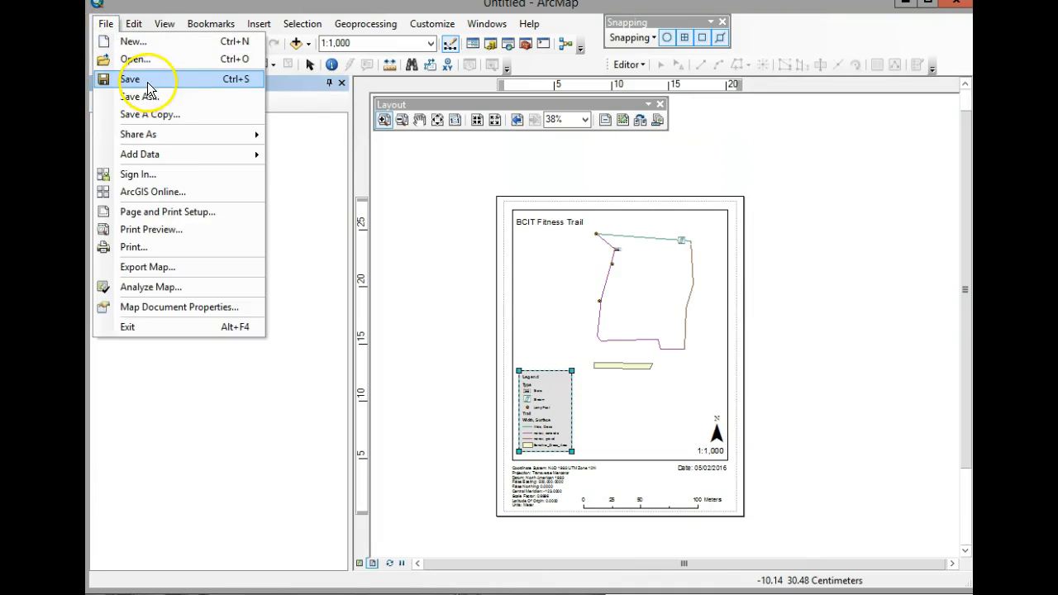
left_click(147, 96)
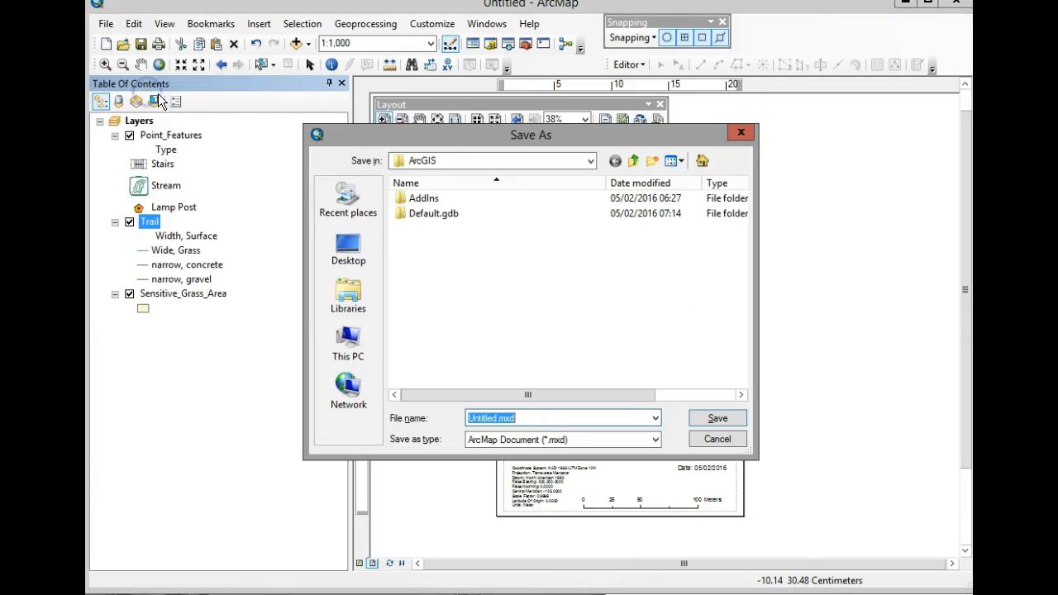
left_click(591, 159)
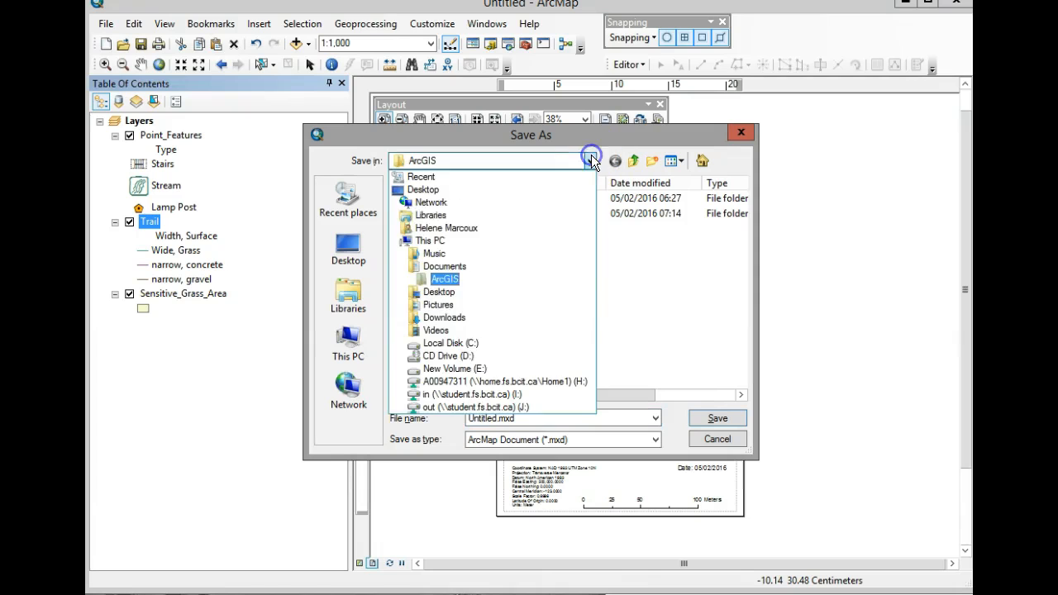
left_click(467, 381)
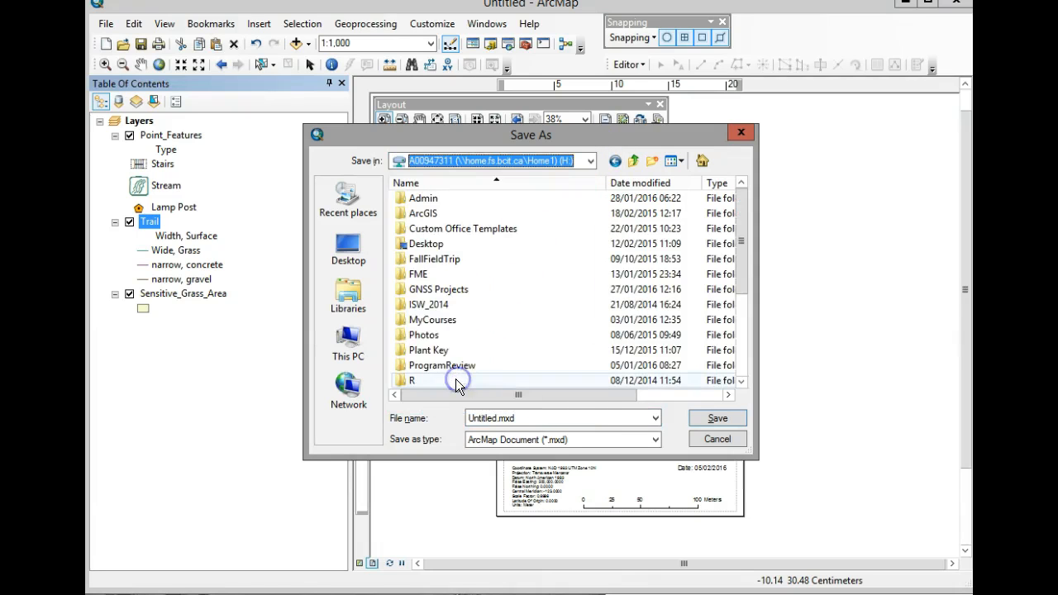
left_click(445, 322)
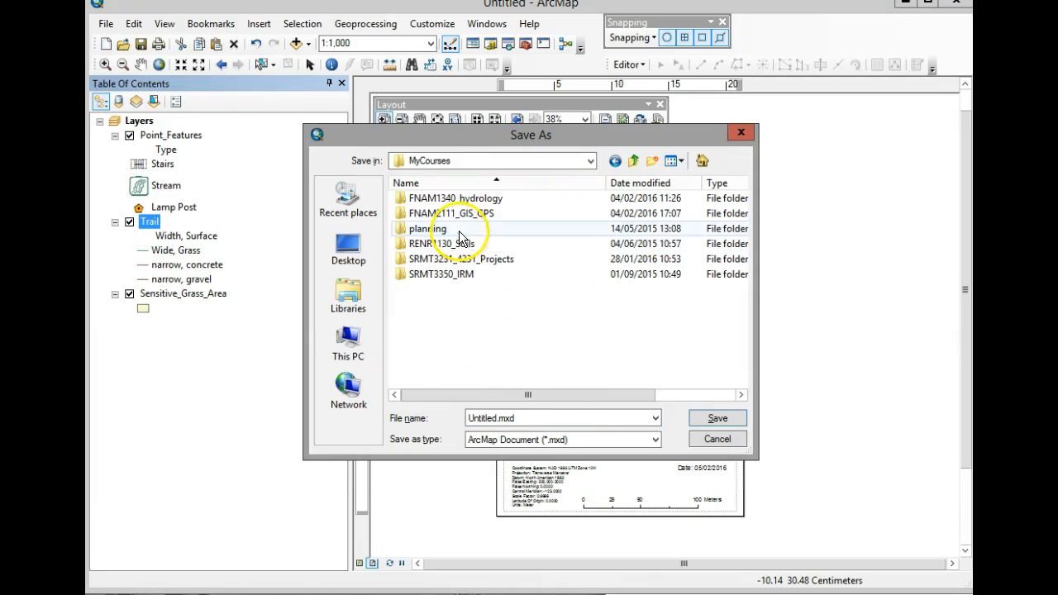
double_click(459, 208)
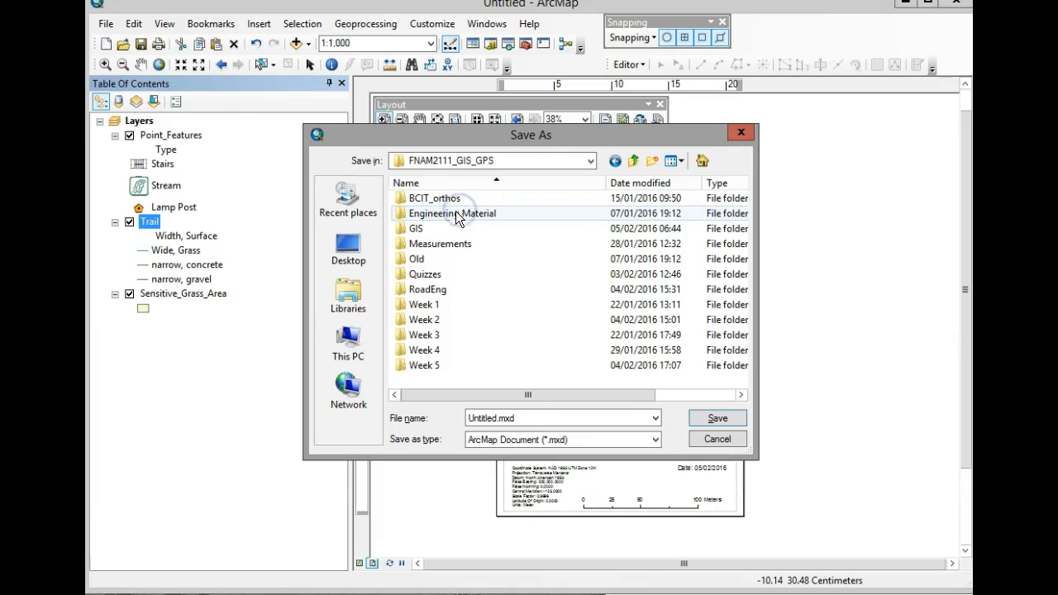
double_click(417, 227)
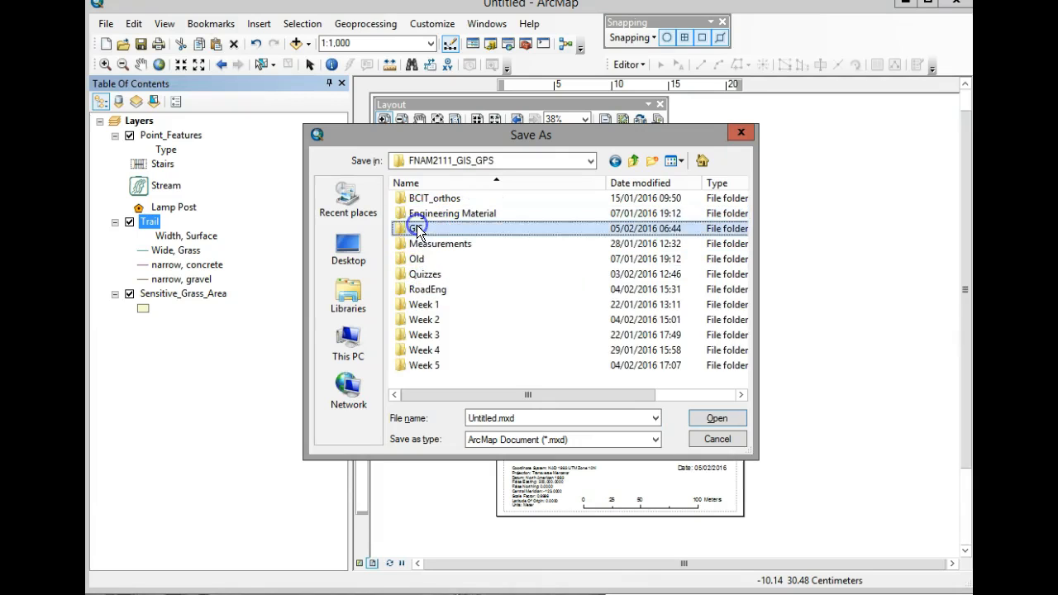
double_click(431, 229)
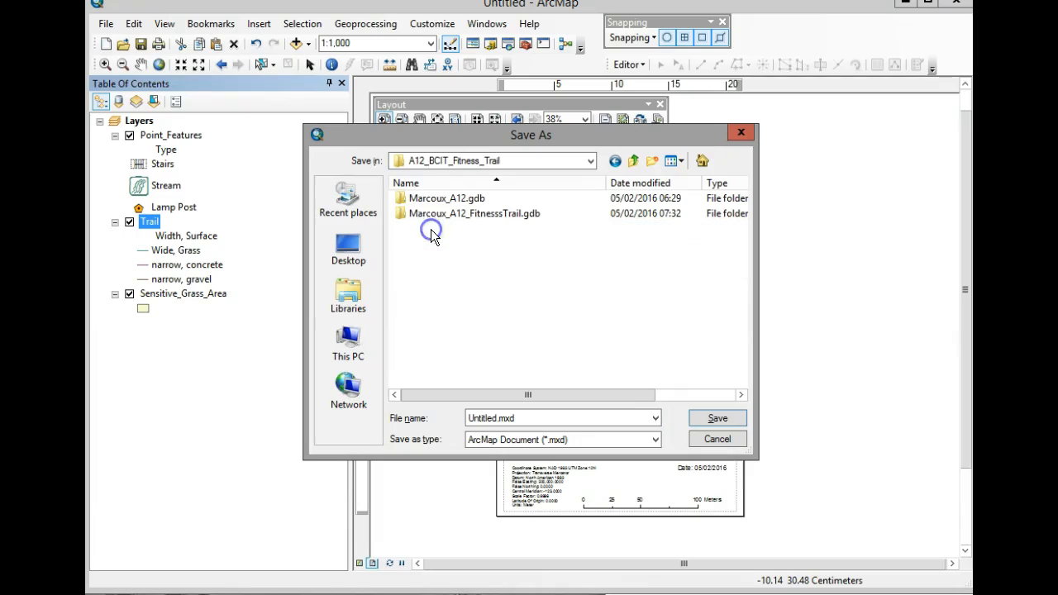
Step: Name the map document with the author's surname followed by _A12_FitnessTrail.mxd and save it in the A12_BCIT_Fitness_Trail folder
left_click(492, 415)
left_click(496, 419)
key("BackSpace")
key("BackSpace")
key("BackSpace")
key("BackSpace")
key("BackSpace")
key("BackSpace")
key("BackSpace")
key("BackSpace")
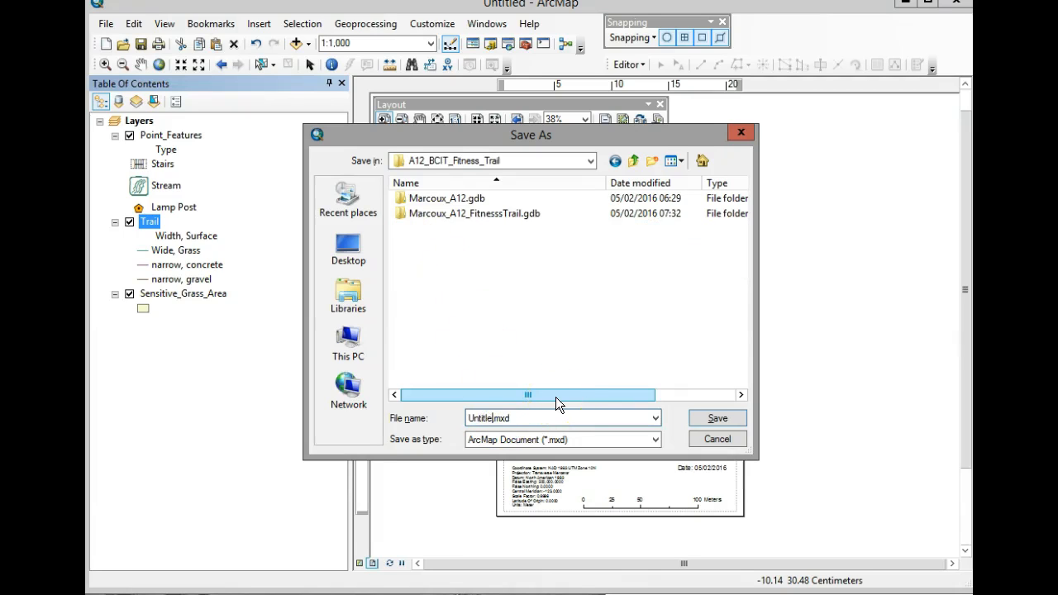
type("A")
type("arcoux_A12")
left_click(716, 419)
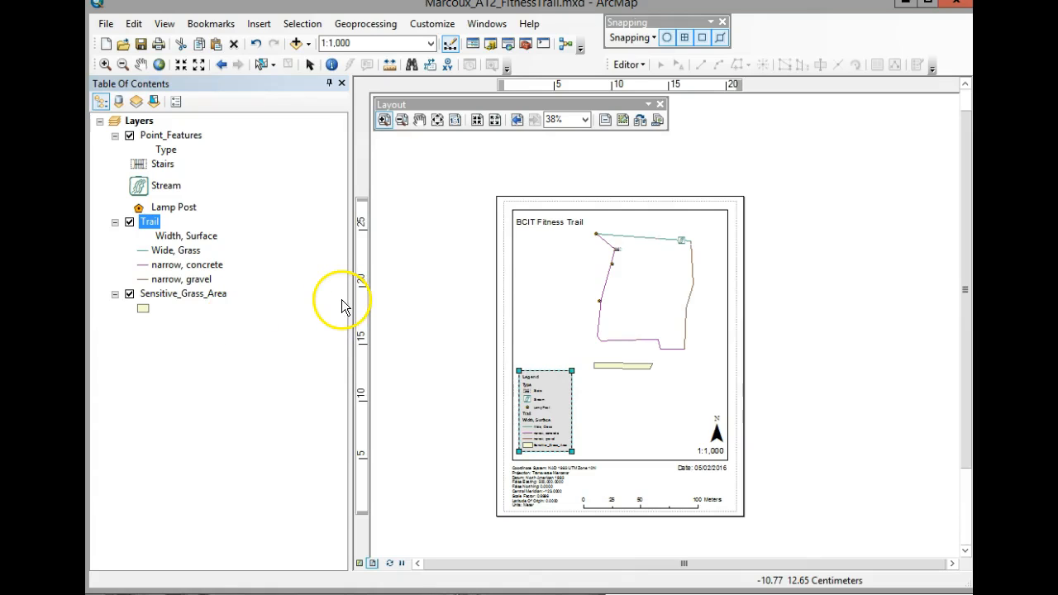
Step: Start a map export of the layout and set the output file type to PDF
left_click(105, 23)
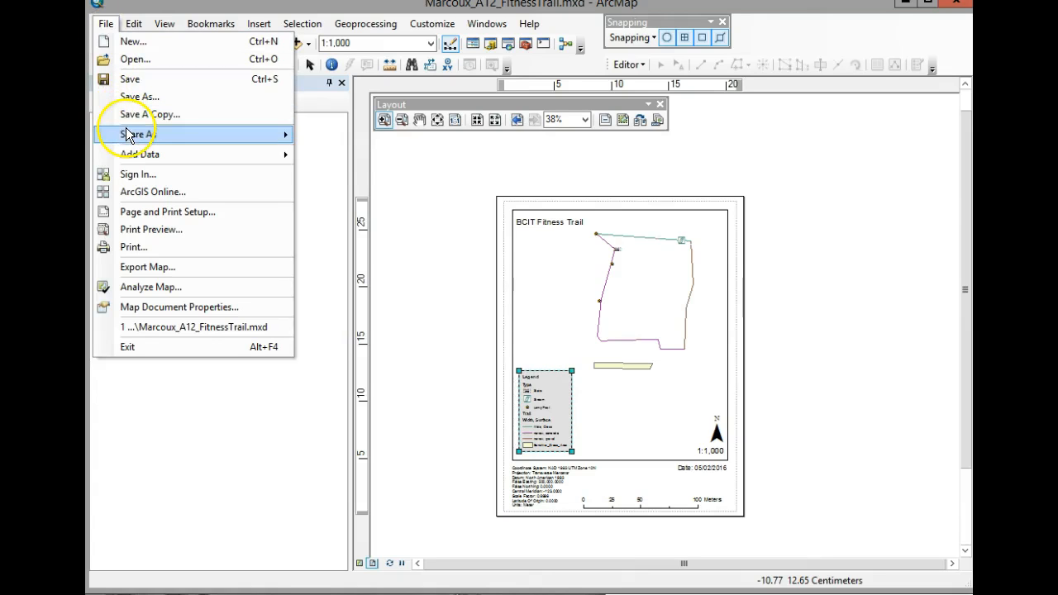
left_click(149, 267)
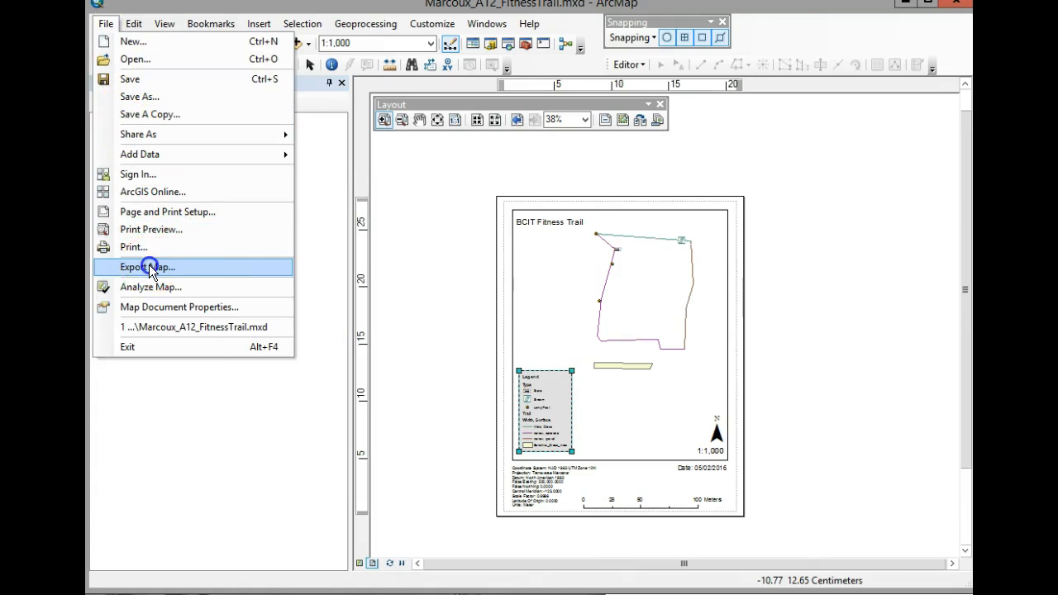
left_click(537, 316)
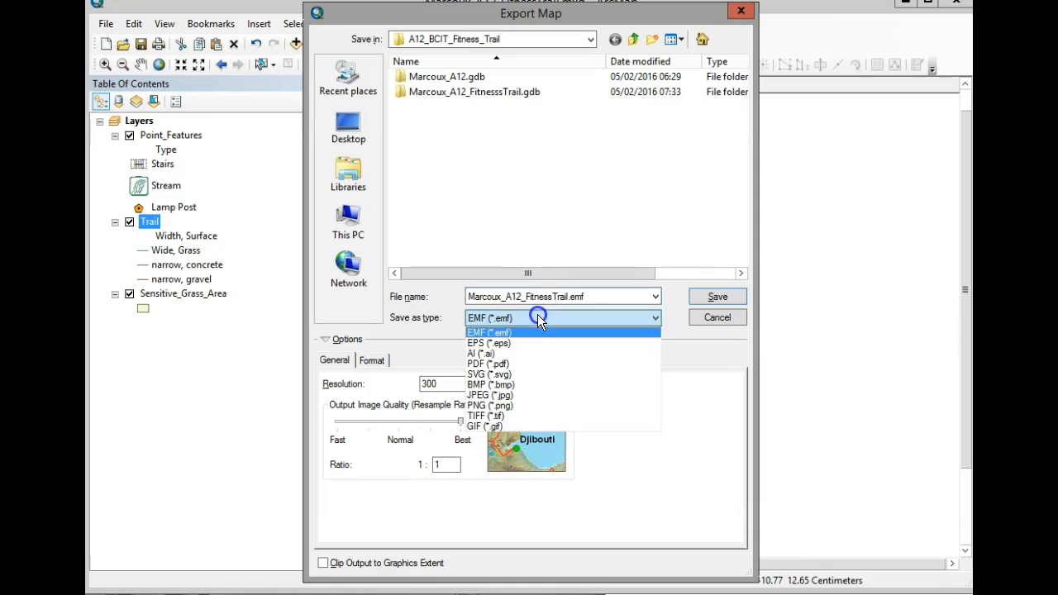
left_click(508, 362)
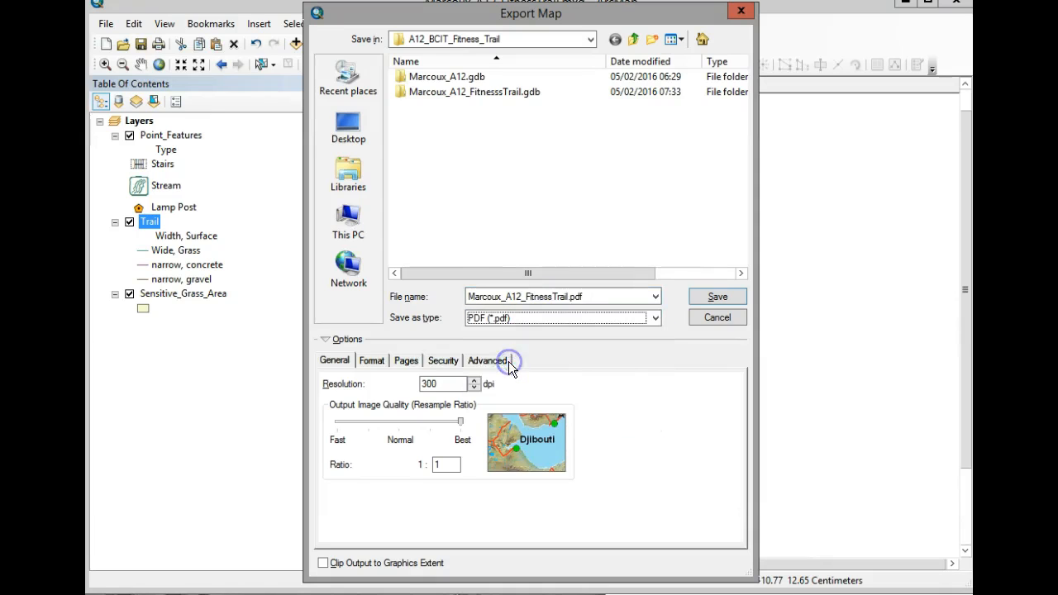
Step: Examine the PDF export's general, format, security and advanced options, including the choices for layers and attributes
left_click(372, 361)
left_click(406, 360)
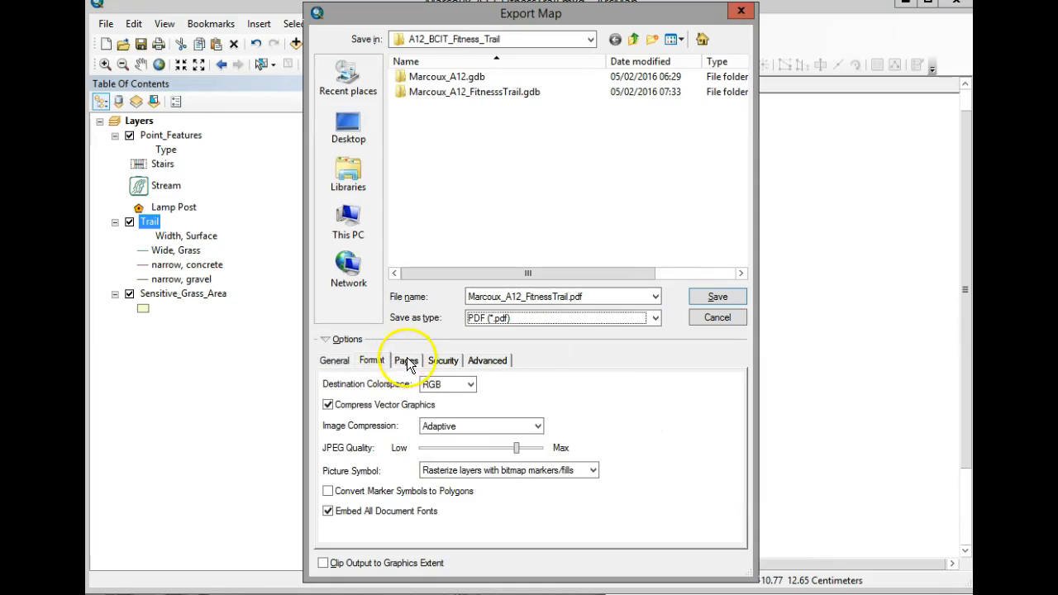
left_click(444, 360)
left_click(340, 364)
left_click(372, 362)
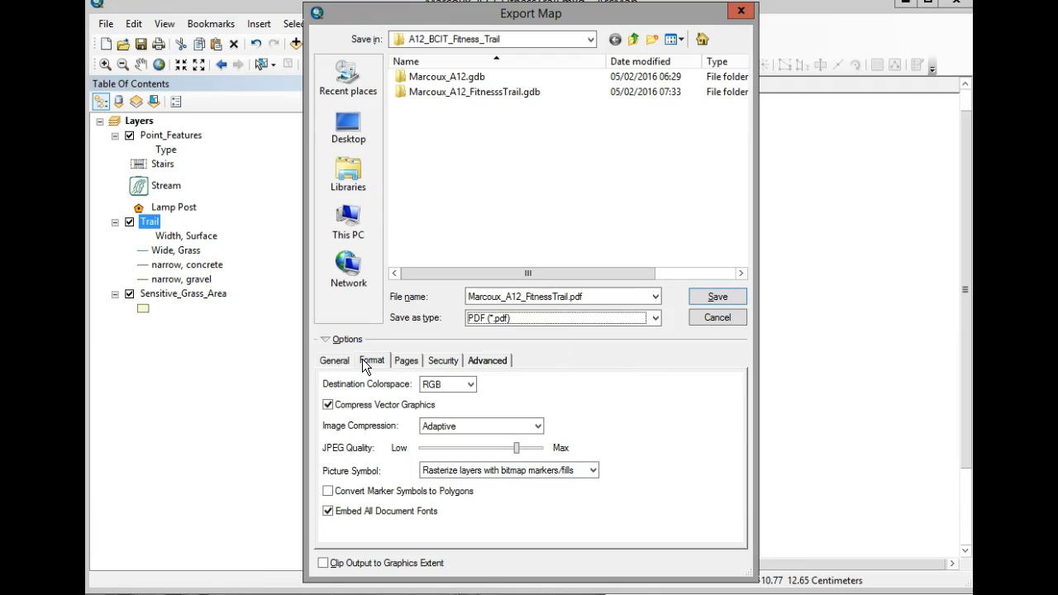
left_click(335, 361)
left_click(494, 359)
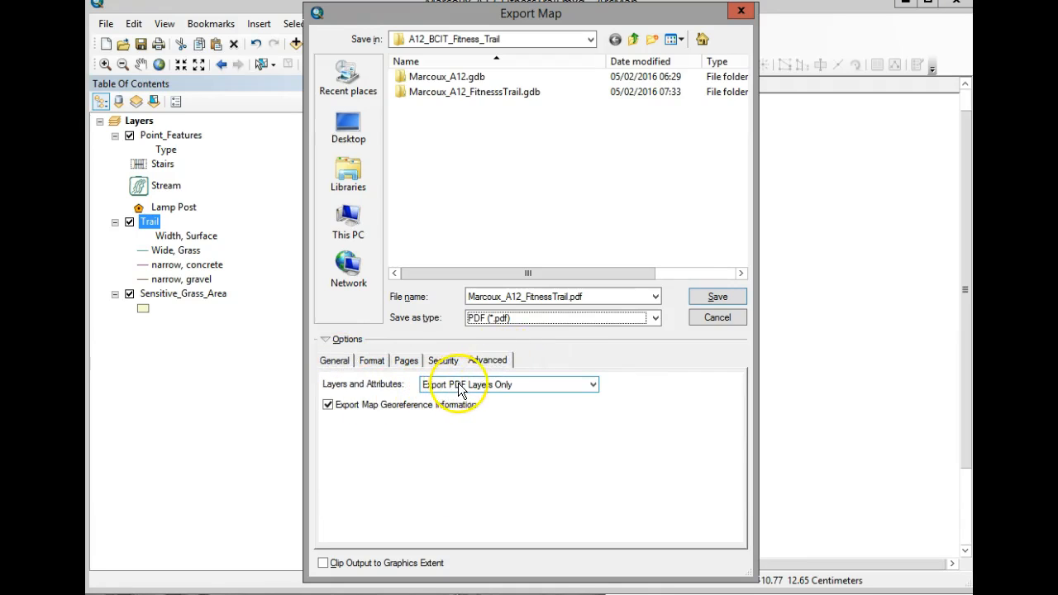
left_click(535, 385)
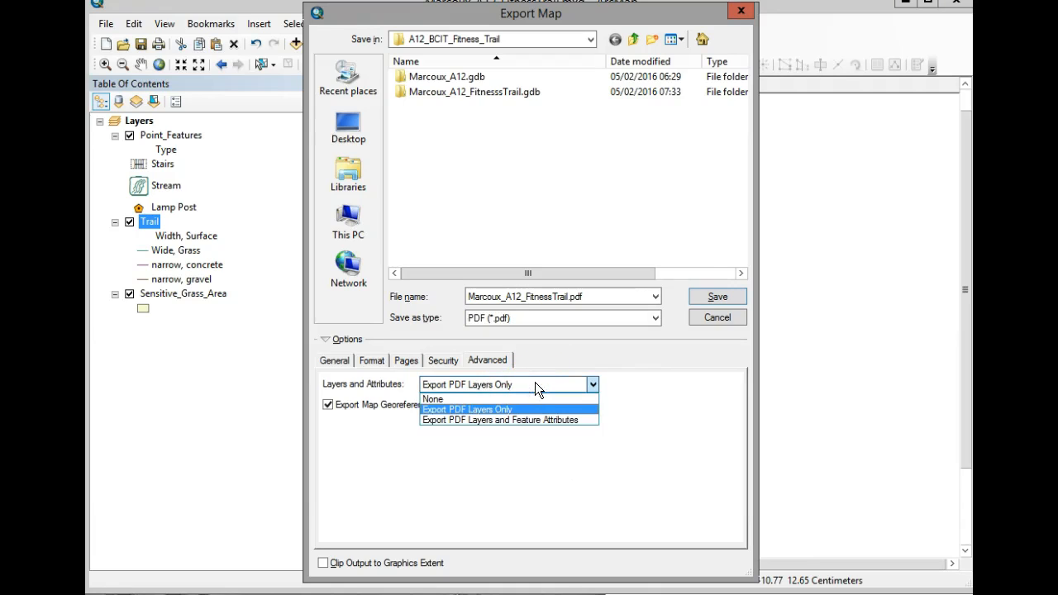
left_click(535, 384)
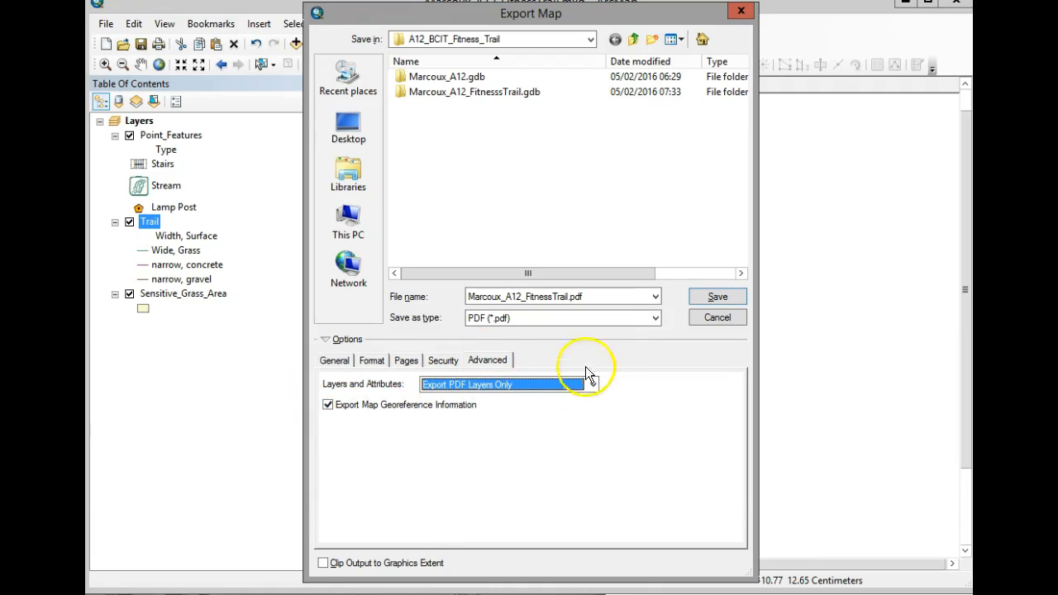
Step: Complete the PDF export of the map layout to the A12_BCIT_Fitness_Trail folder
left_click(708, 299)
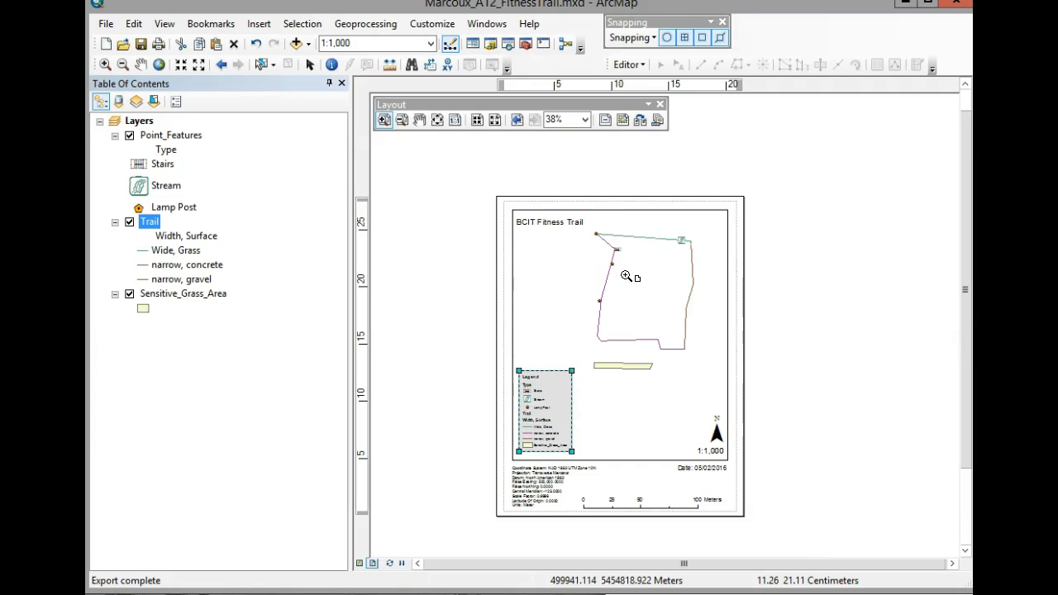
left_click_drag(478, 186, 802, 542)
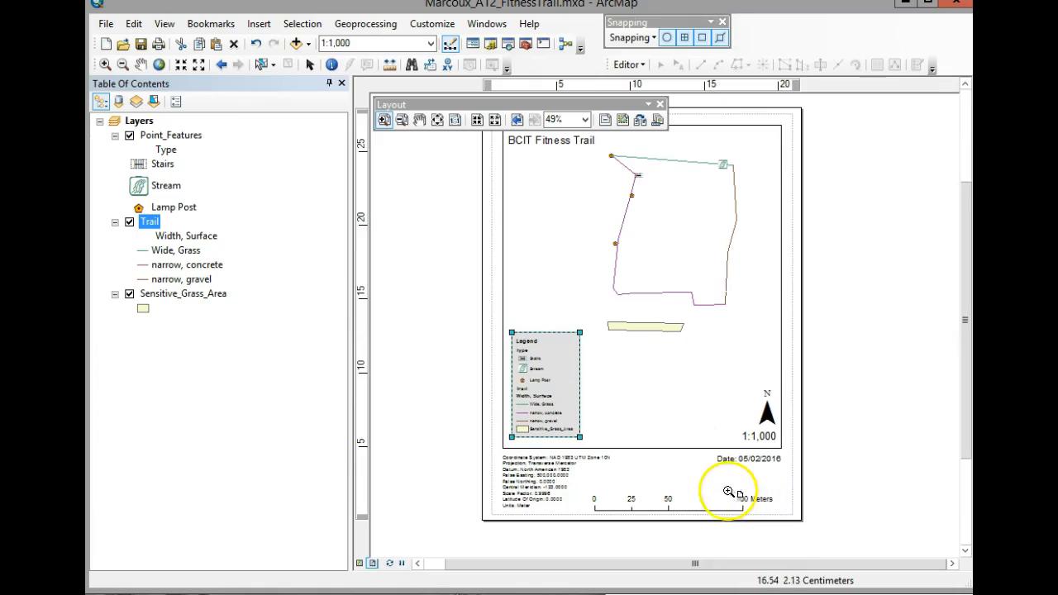